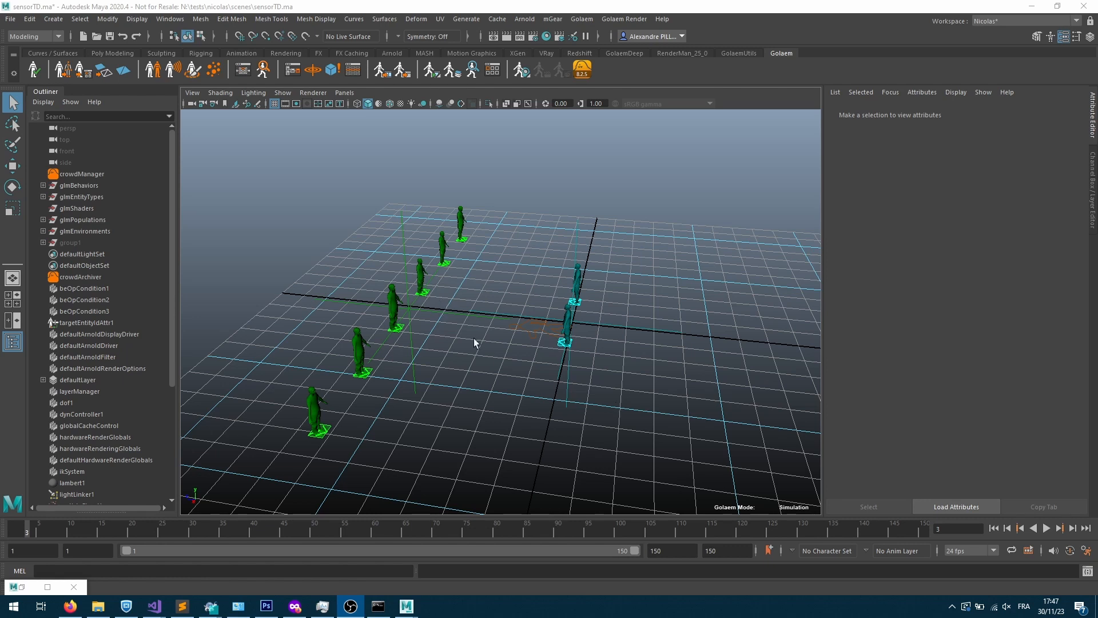
pyautogui.click(492, 345)
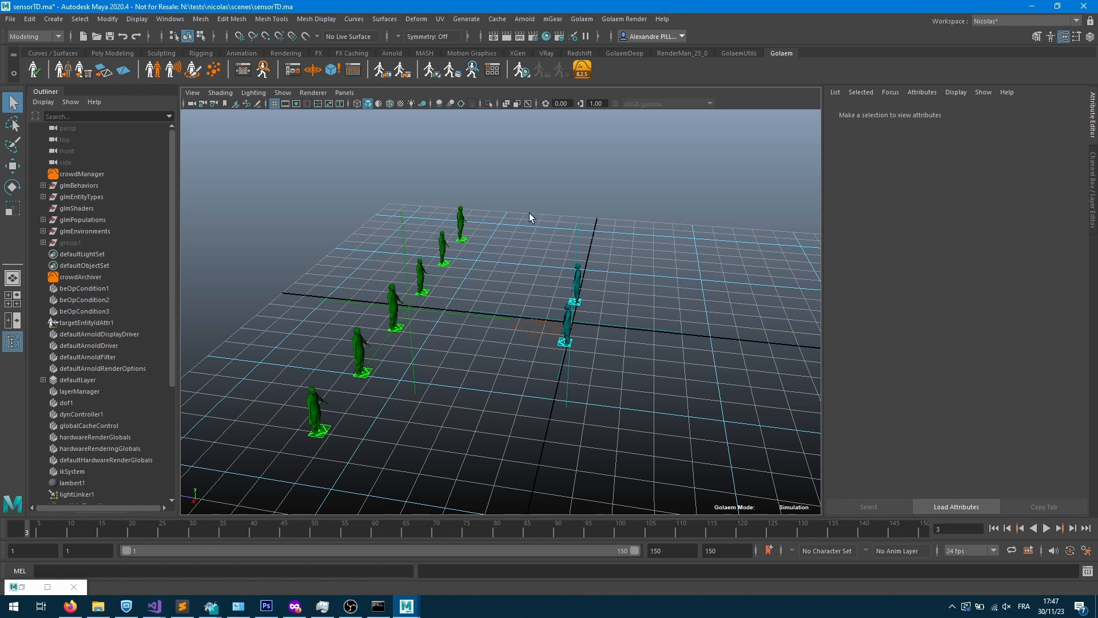
pyautogui.click(1033, 6)
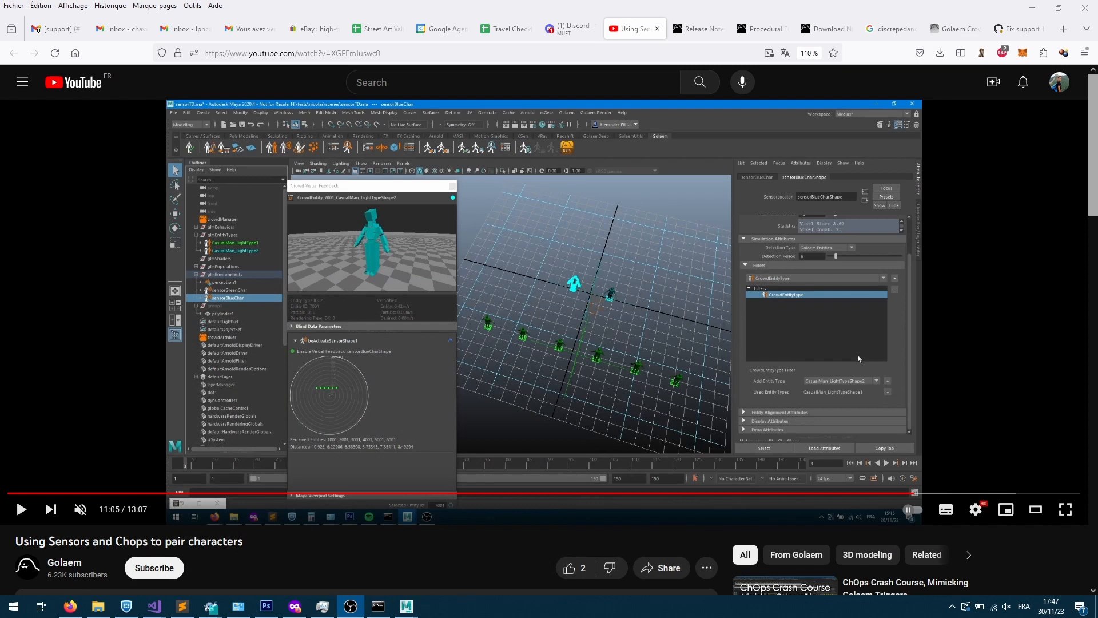
pyautogui.moveTo(407, 607)
pyautogui.click(473, 559)
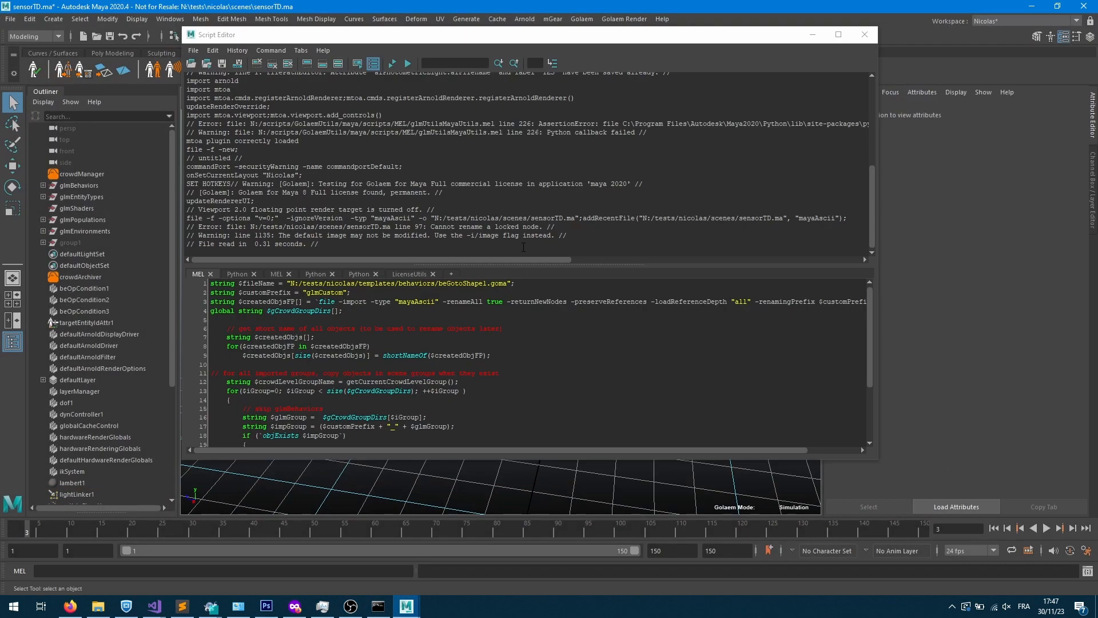
pyautogui.click(813, 35)
pyautogui.keyDown('alt'); pyautogui.moveTo(498, 310); pyautogui.dragTo(620, 353); pyautogui.keyUp('alt')
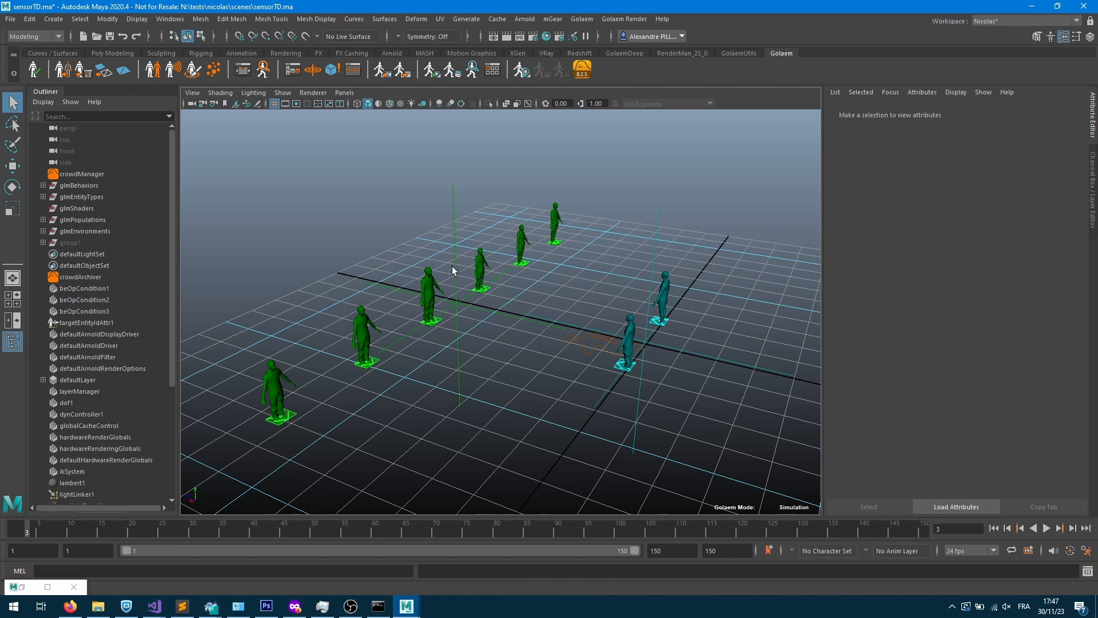
# - Add a new entity attribute to the CasualMan_LightType2 entity type in the Golaem Behavior Editor and select it
pyautogui.click(42, 197)
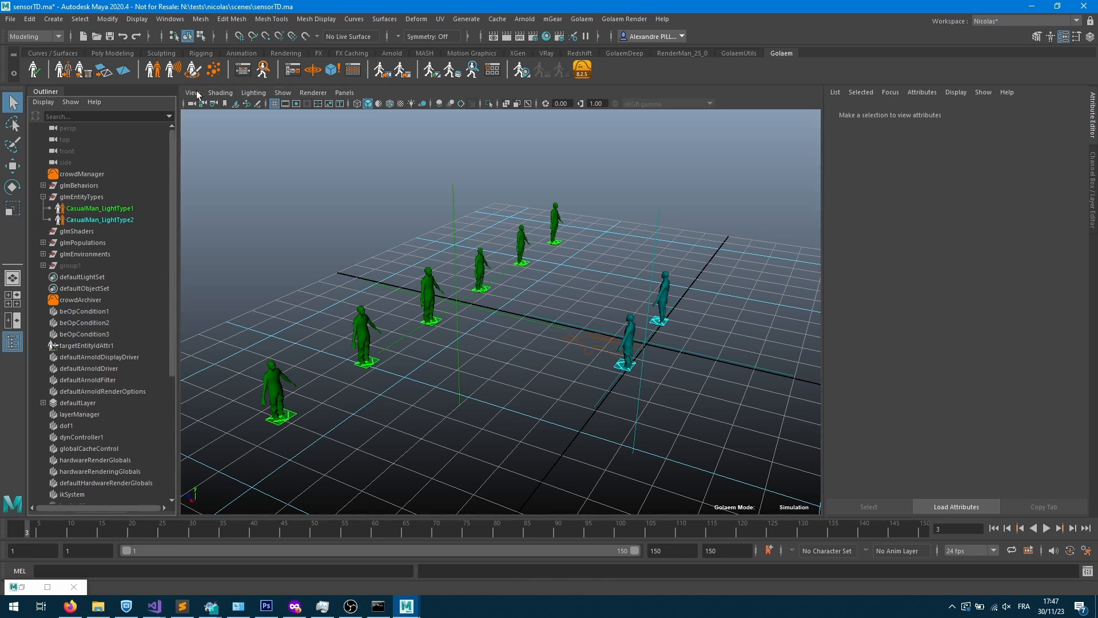
pyautogui.click(242, 71)
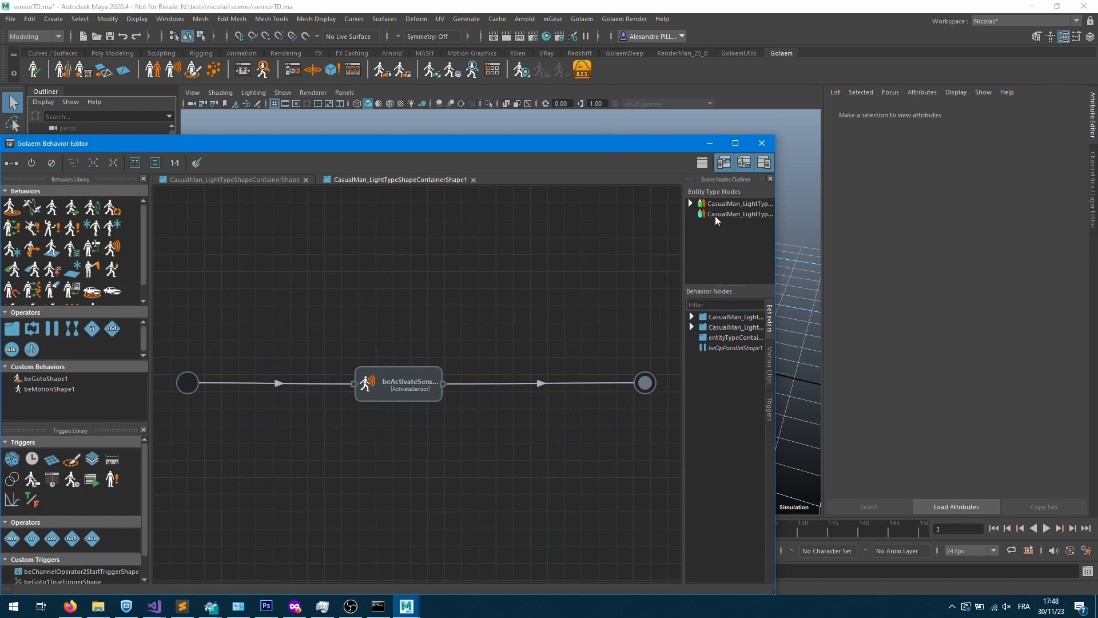
pyautogui.rightClick(719, 215)
pyautogui.click(753, 221)
pyautogui.click(691, 214)
pyautogui.click(717, 222)
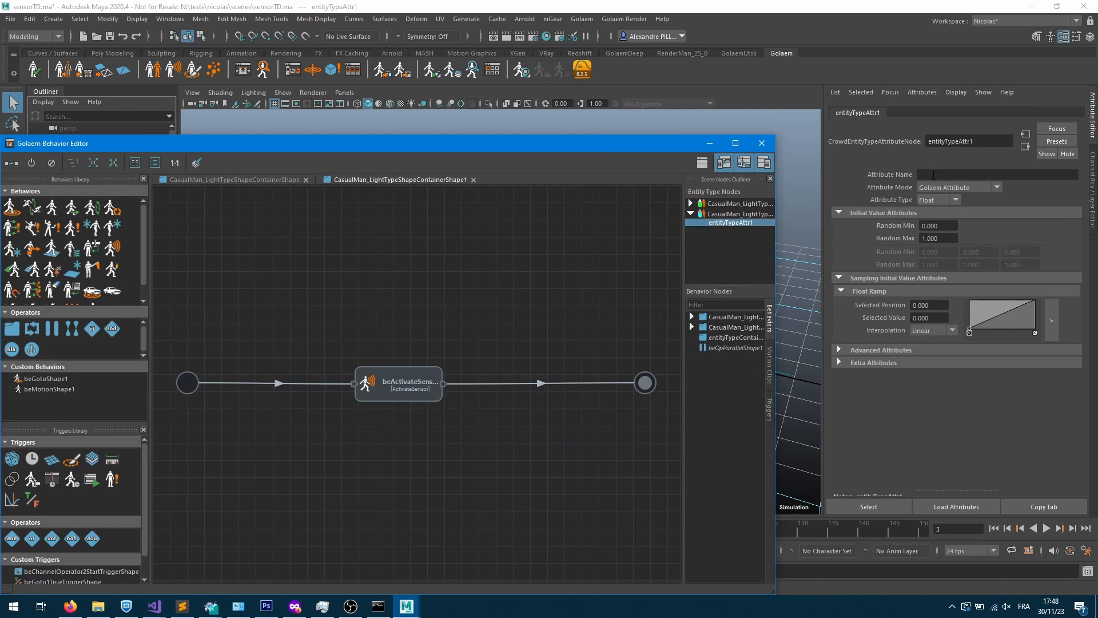
# - Name the new attribute isTakenById and set its attribute type to int
pyautogui.click(934, 174)
pyautogui.write('isTakenBy')
pyautogui.press('Return')
pyautogui.click(936, 200)
pyautogui.click(929, 211)
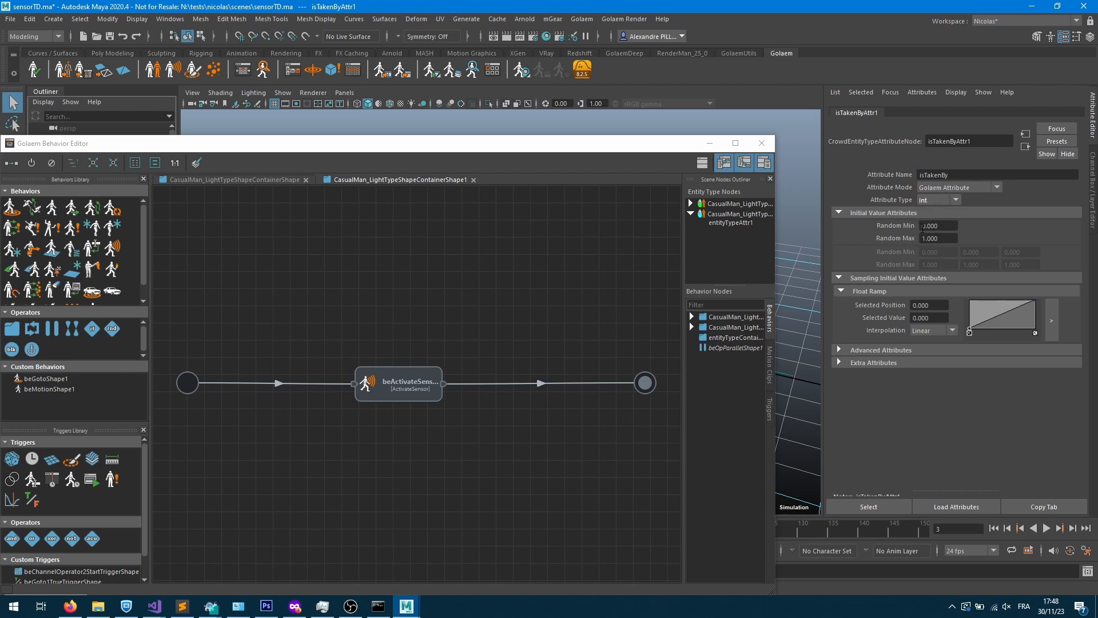
pyautogui.click(957, 175)
pyautogui.write('Id')
pyautogui.press('Return')
# - Set both the Random Min and Random Max initial values of isTakenById to -1
pyautogui.click(938, 225)
pyautogui.write('-1')
pyautogui.press('Tab')
pyautogui.write('-1')
pyautogui.press('Tab')
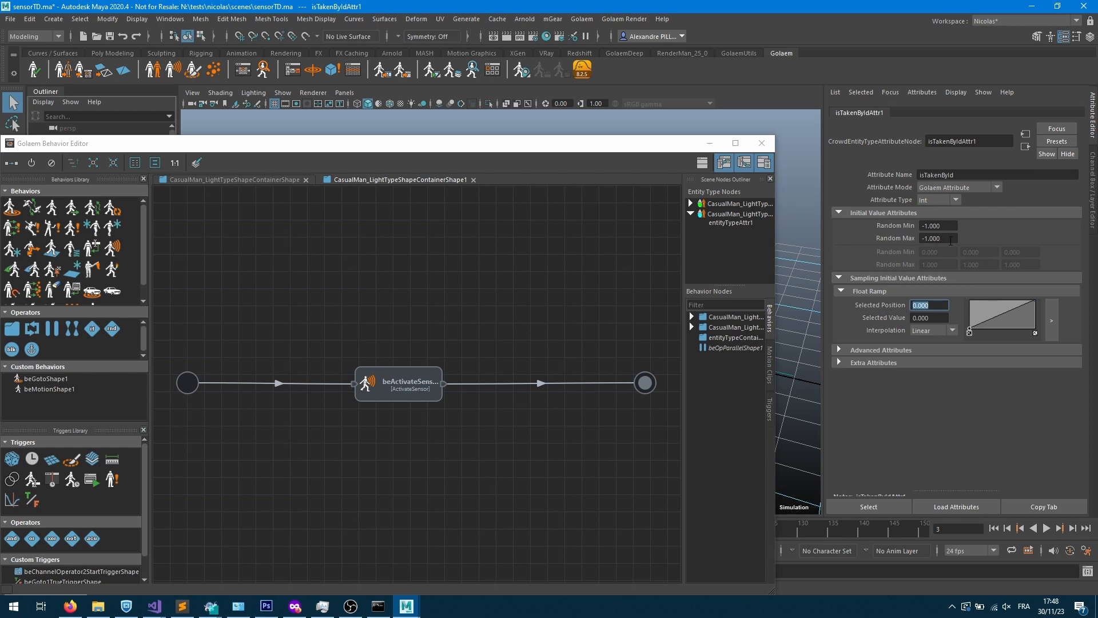
pyautogui.click(443, 281)
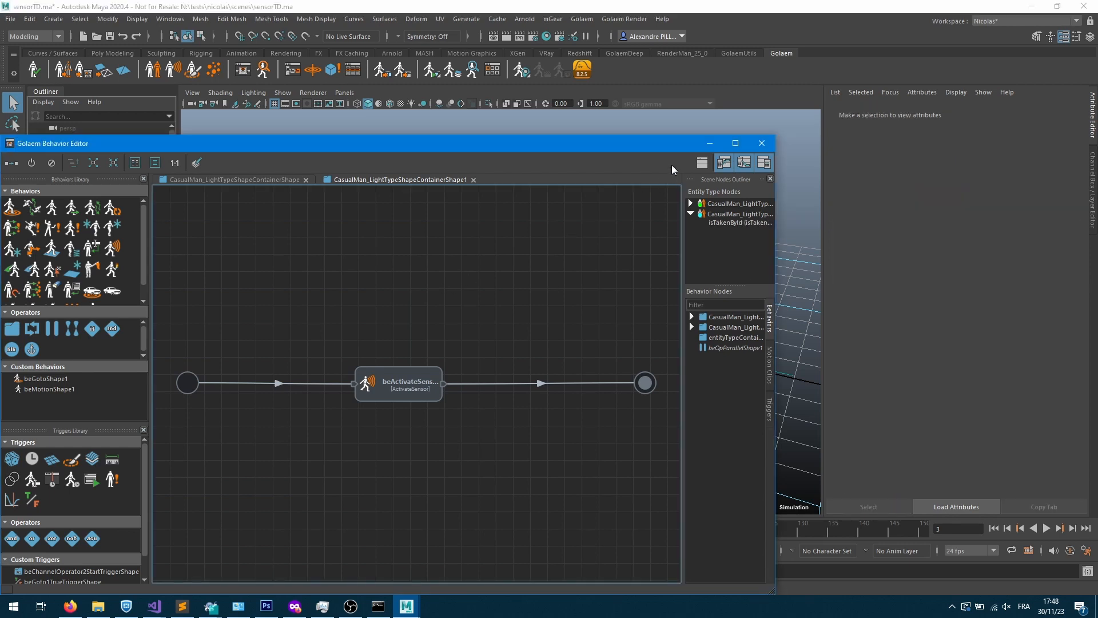
# - Restart the simulation up to frame 2 and check the isTakenById values in the Golaem Attributes Spreadsheet
pyautogui.click(708, 144)
pyautogui.click(996, 530)
pyautogui.click(1073, 529)
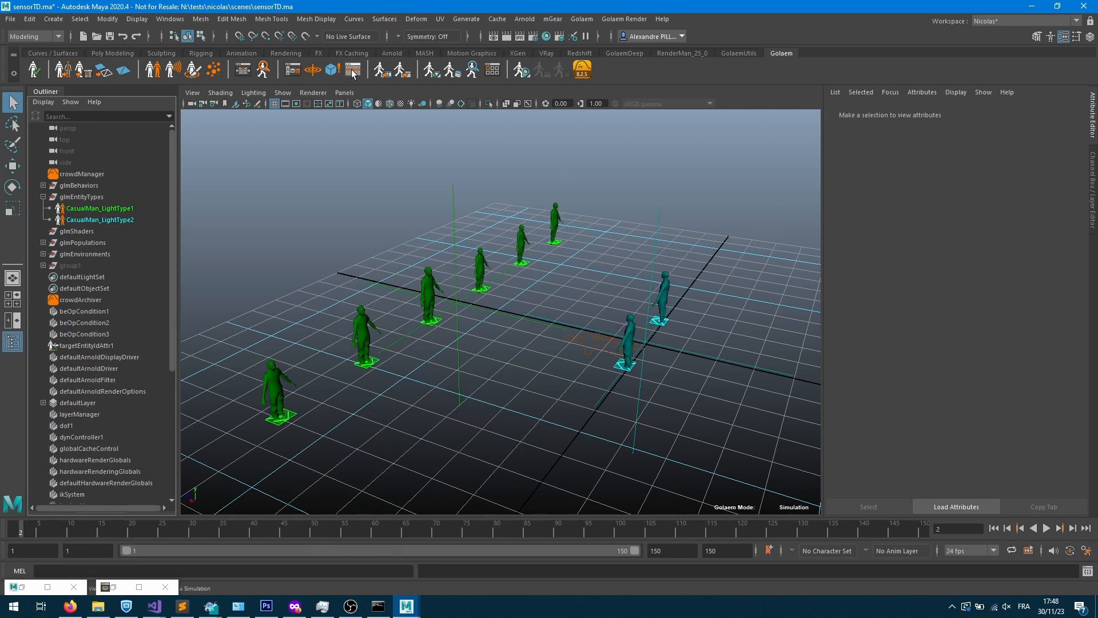
pyautogui.click(353, 69)
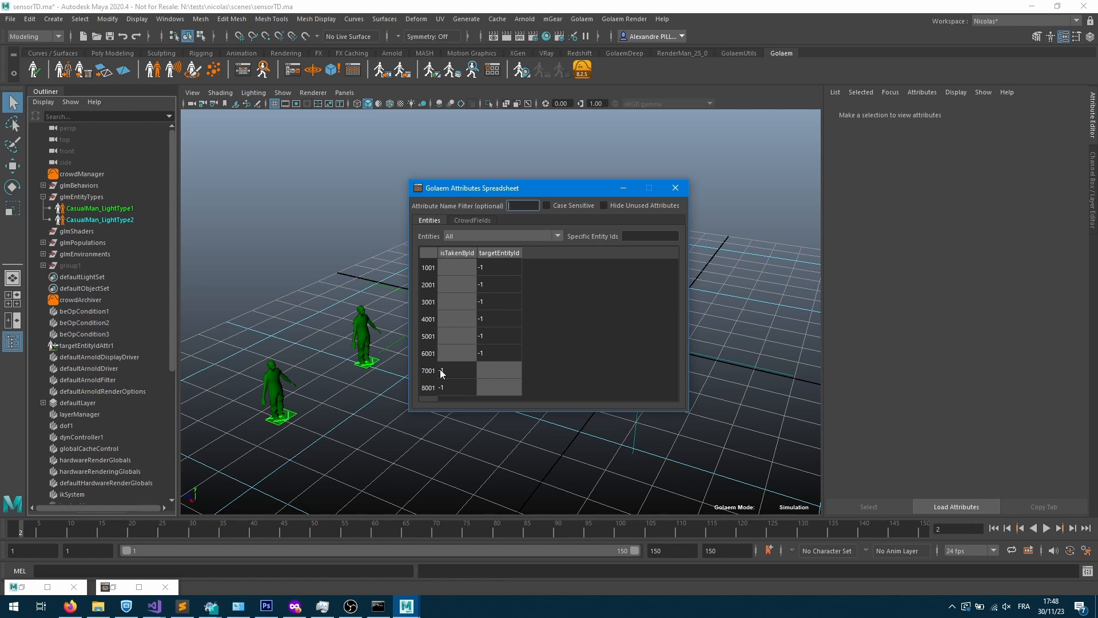
pyautogui.click(675, 187)
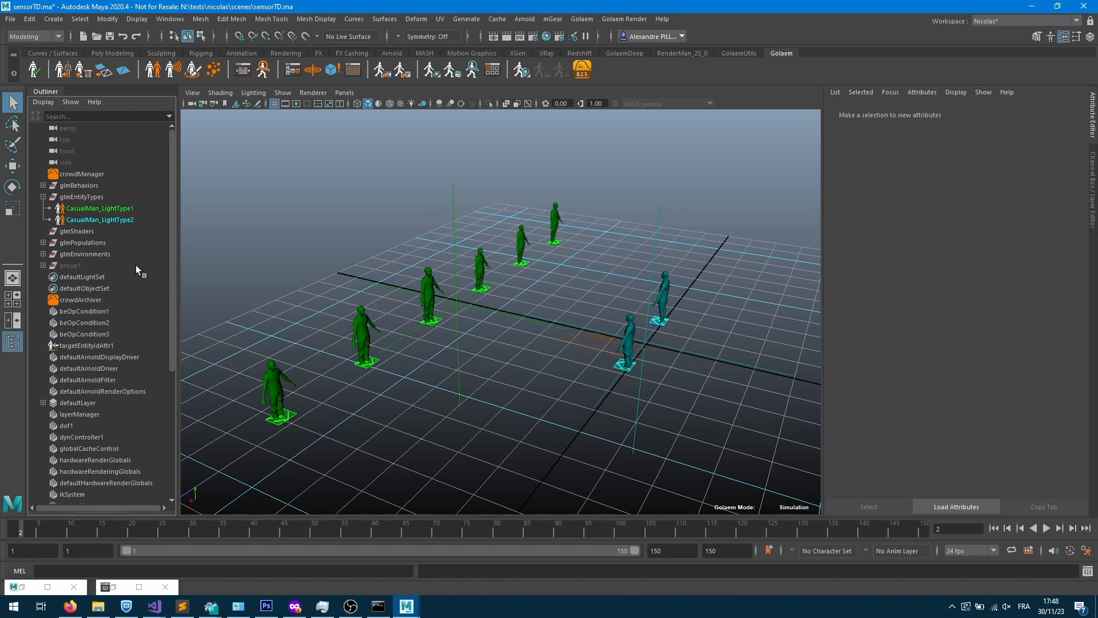
# - Select the sensorGreenChar sensor and review its existing filters and the available filter types
pyautogui.click(41, 242)
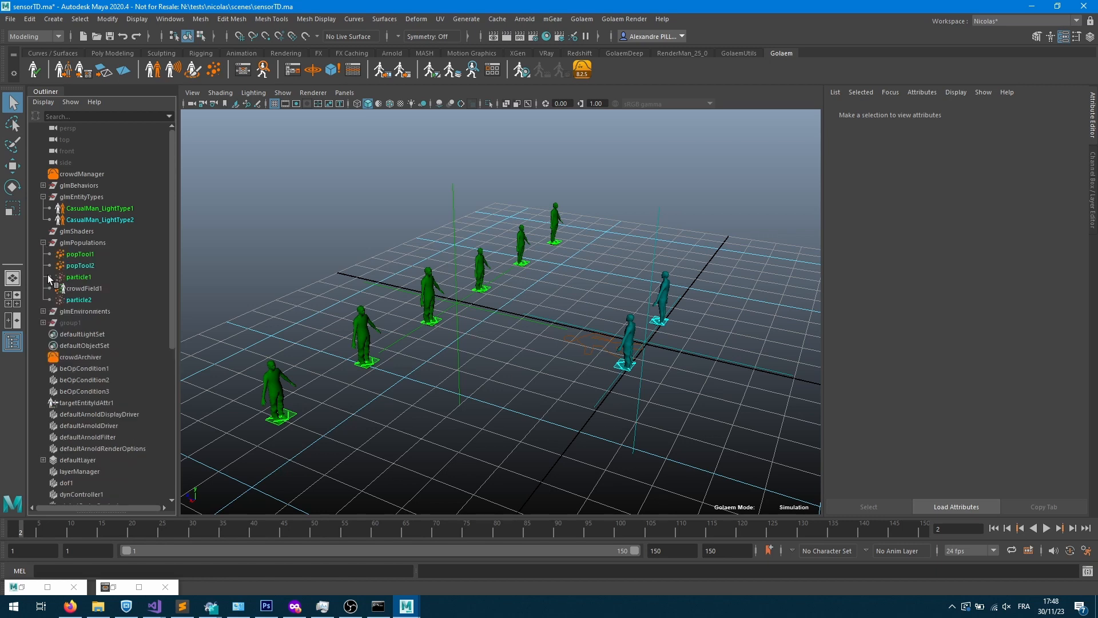
pyautogui.click(42, 241)
pyautogui.click(43, 254)
pyautogui.click(101, 278)
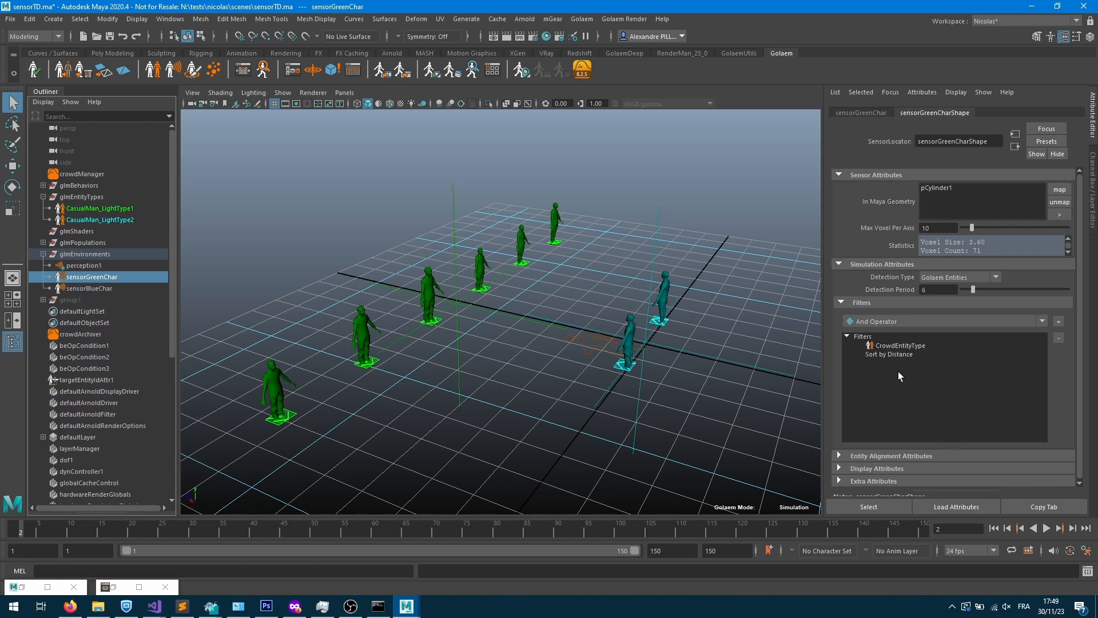
pyautogui.click(894, 346)
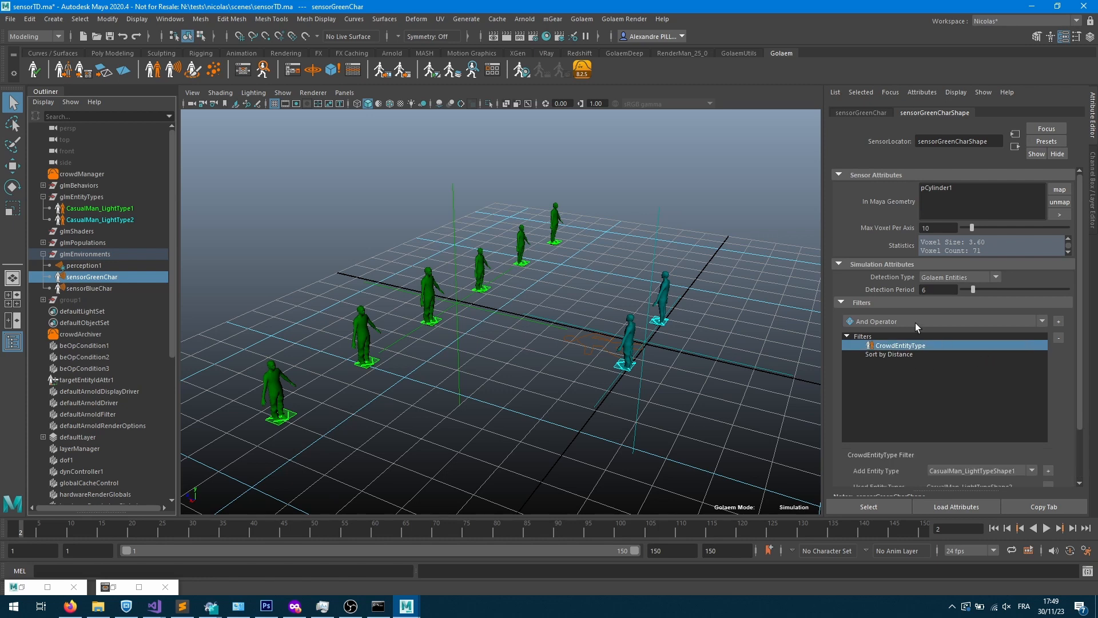
pyautogui.click(887, 321)
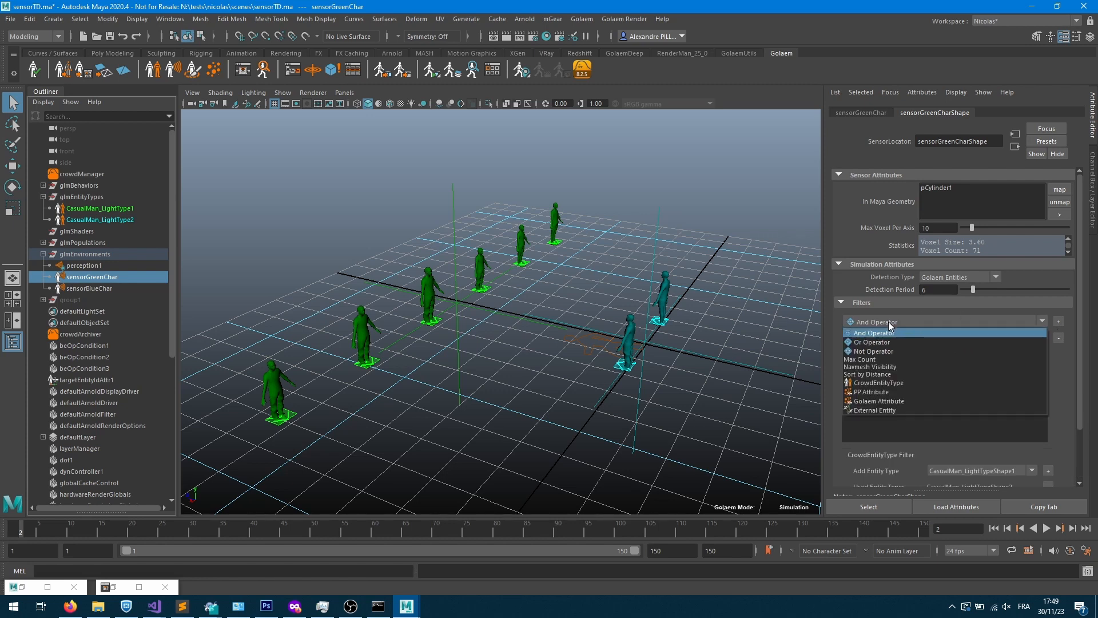
pyautogui.click(887, 321)
pyautogui.click(892, 356)
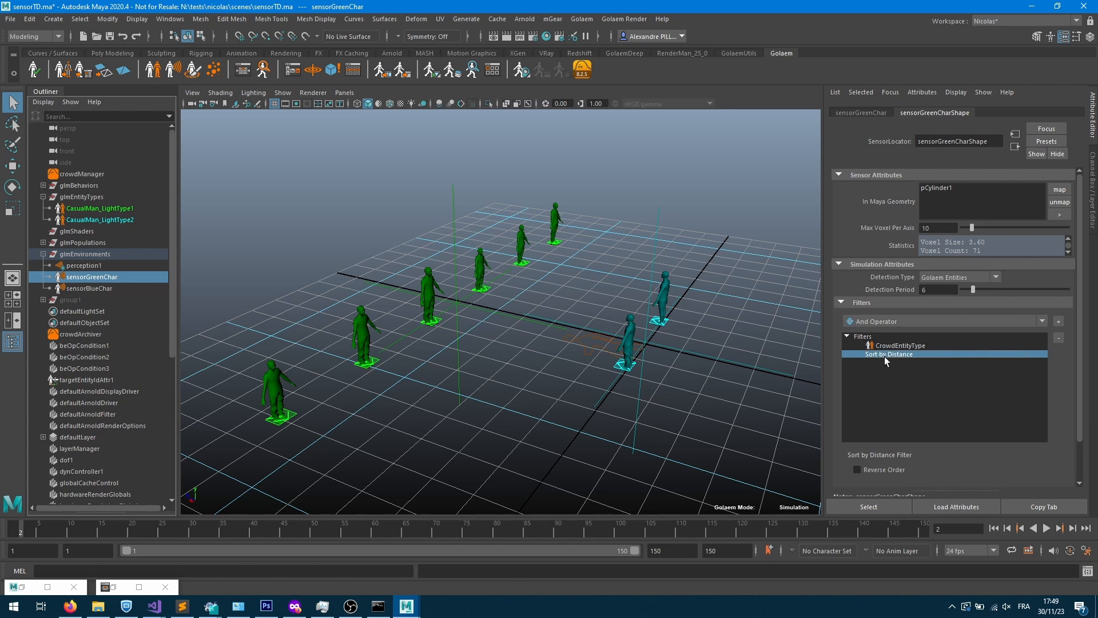
# - Add a Golaem Attribute filter to the root of the sensorGreenChar filter list and select it
pyautogui.click(869, 337)
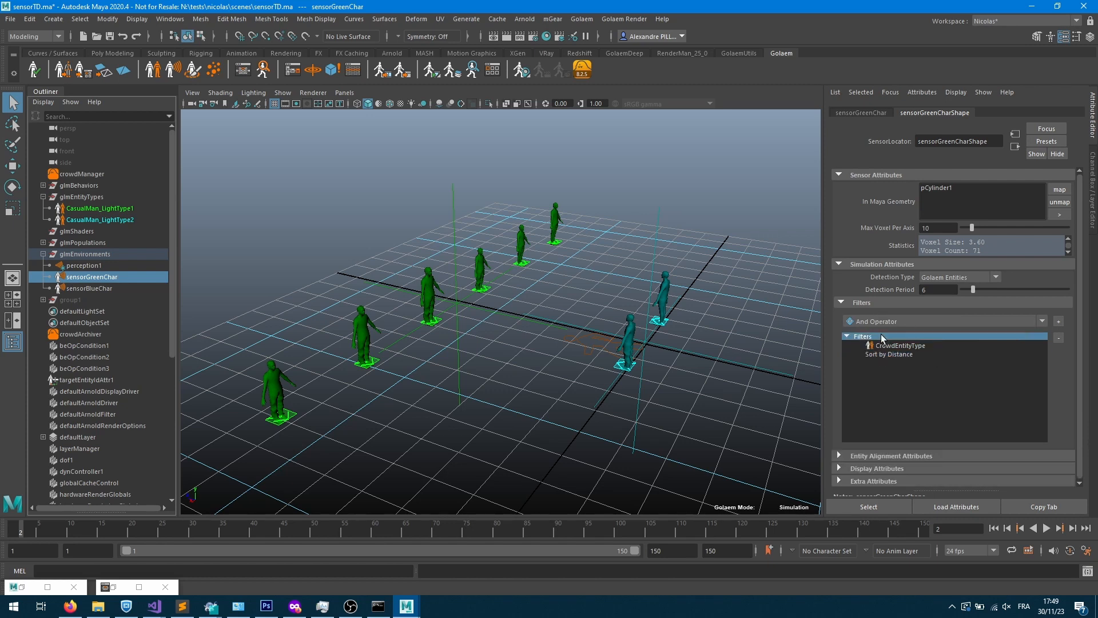
pyautogui.click(884, 321)
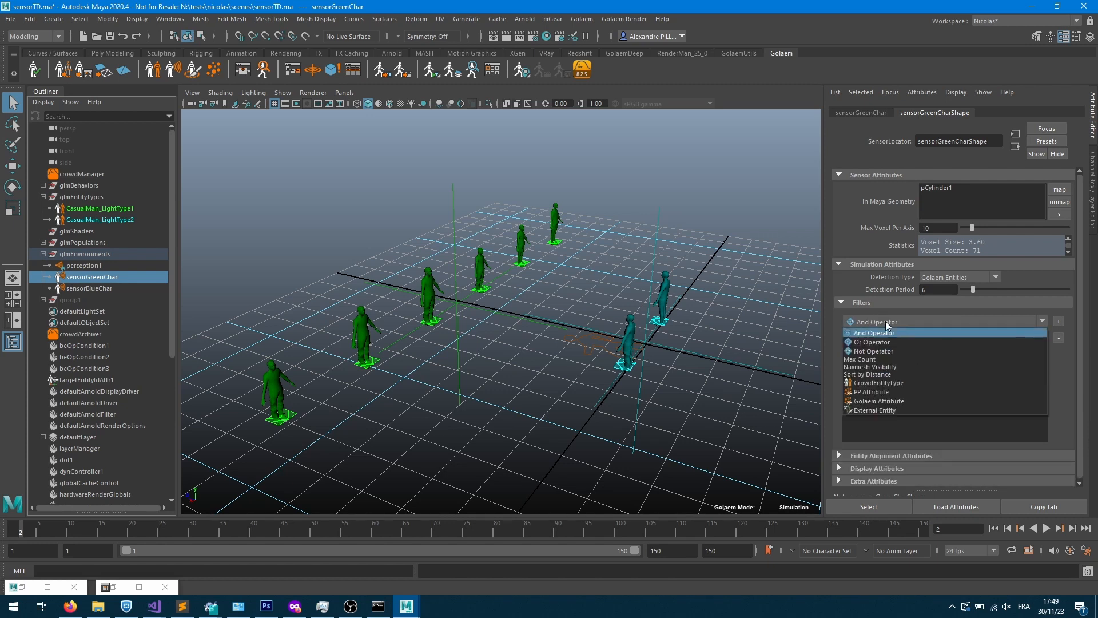
pyautogui.click(887, 401)
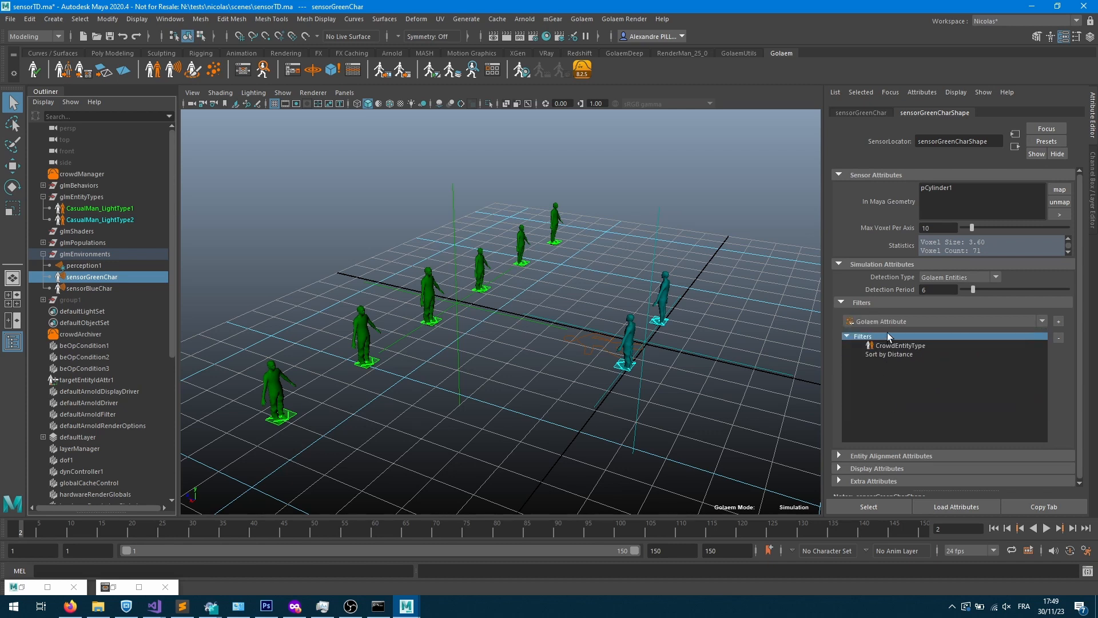
pyautogui.click(1058, 324)
pyautogui.click(893, 363)
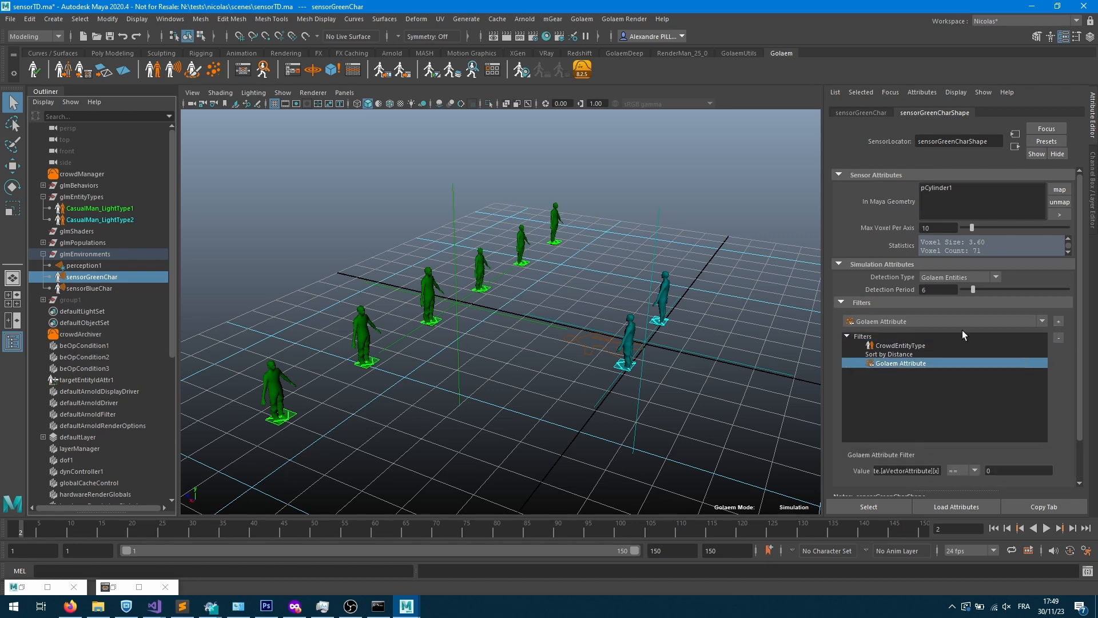
# - Set the Golaem Attribute filter's value expression to this.attribute.isTakenById
pyautogui.scroll(-2, 949, 409)
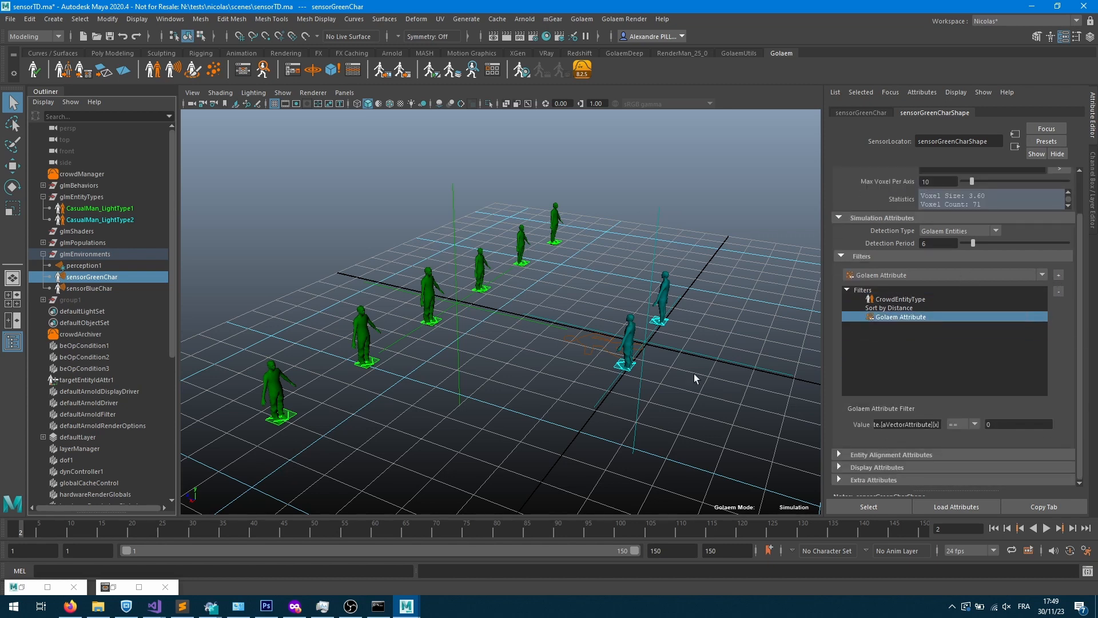
pyautogui.moveTo(940, 425); pyautogui.dragTo(916, 430)
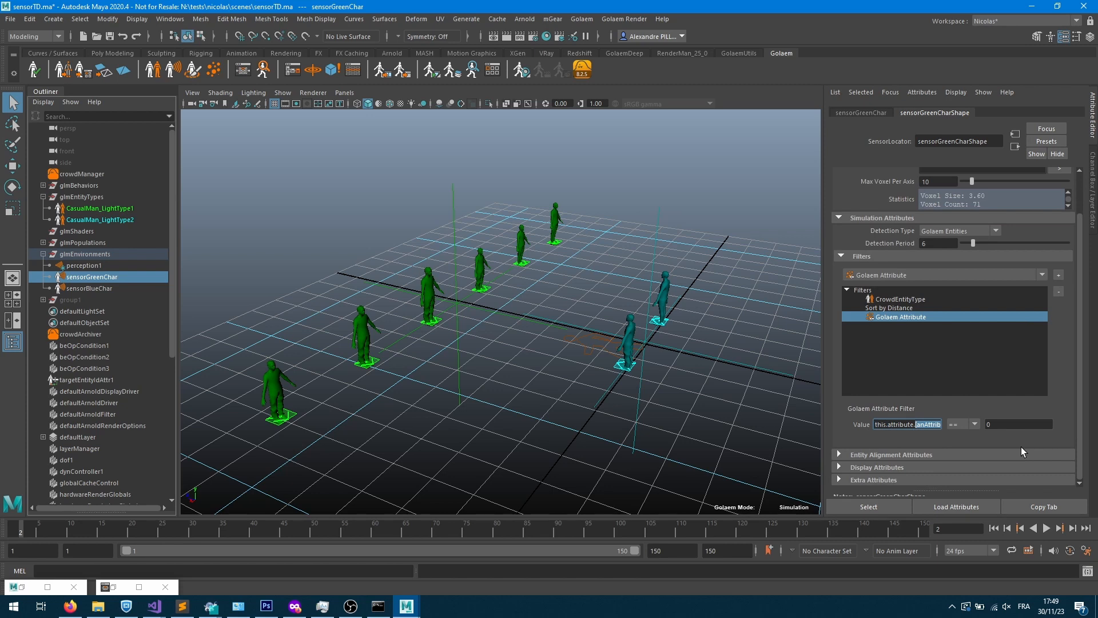
pyautogui.write('isTakenById')
pyautogui.hotkey('shift', 'Left')
pyautogui.hotkey('shift', 'Left')
pyautogui.hotkey('shift', 'Left')
pyautogui.hotkey('shift', 'Left')
pyautogui.hotkey('shift', 'Left')
pyautogui.hotkey('shift', 'Left')
pyautogui.hotkey('shift', 'Left')
pyautogui.hotkey('shift', 'Left')
pyautogui.hotkey('shift', 'Left')
pyautogui.hotkey('shift', 'Left')
pyautogui.hotkey('shift', 'Left')
# - Make the Golaem Attribute filter compare the expression as == -1
pyautogui.click(963, 424)
pyautogui.click(990, 440)
pyautogui.click(1004, 423)
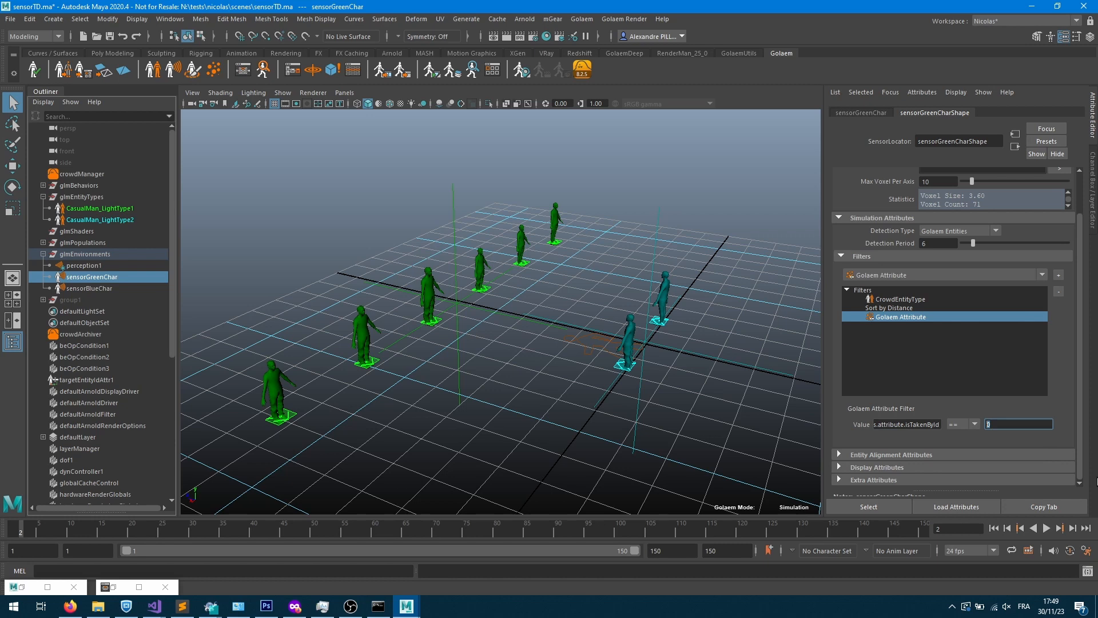
pyautogui.write('-1')
pyautogui.click(910, 310)
pyautogui.click(906, 318)
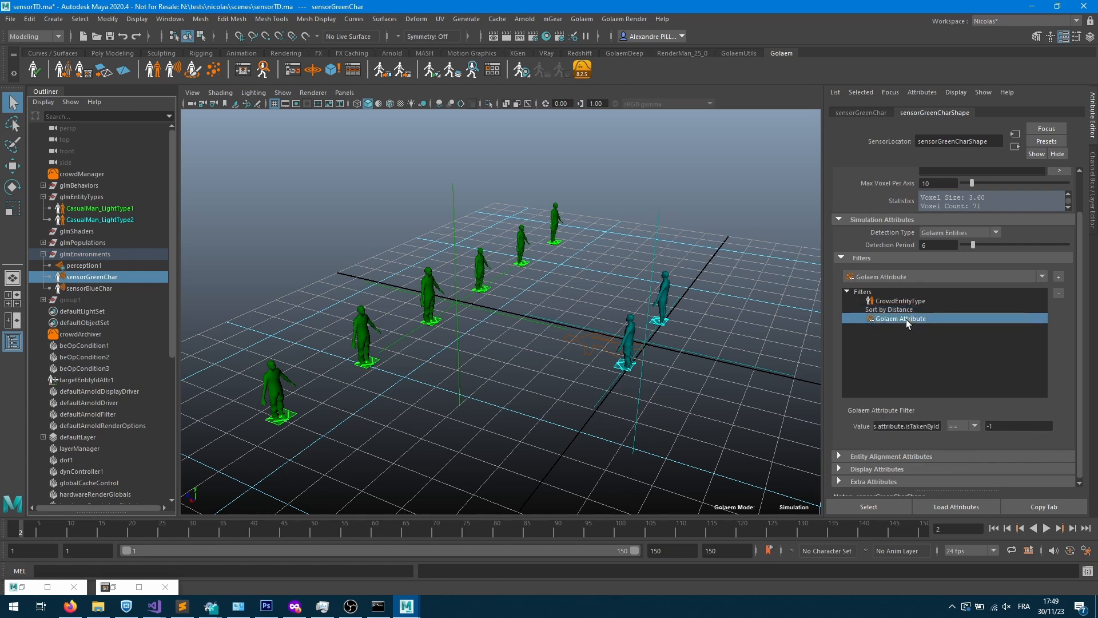
# - Restart the simulation, pick green entity 4001, and advance to frame 6 to examine its perceived entities
pyautogui.click(993, 528)
pyautogui.click(1073, 528)
pyautogui.click(486, 266)
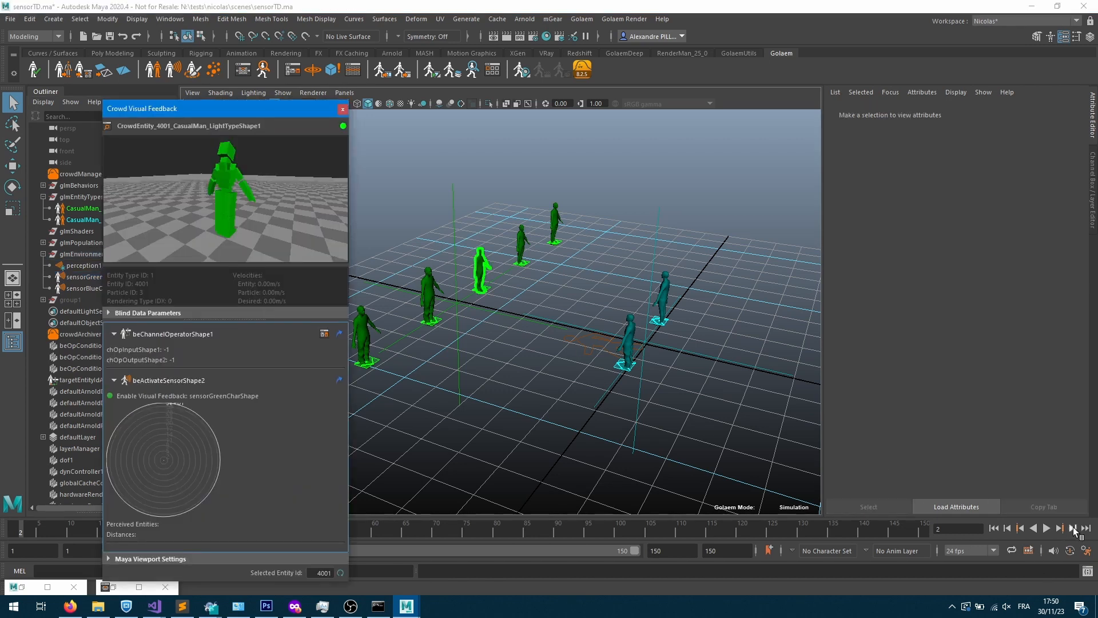
pyautogui.click(1065, 528)
pyautogui.click(1065, 528)
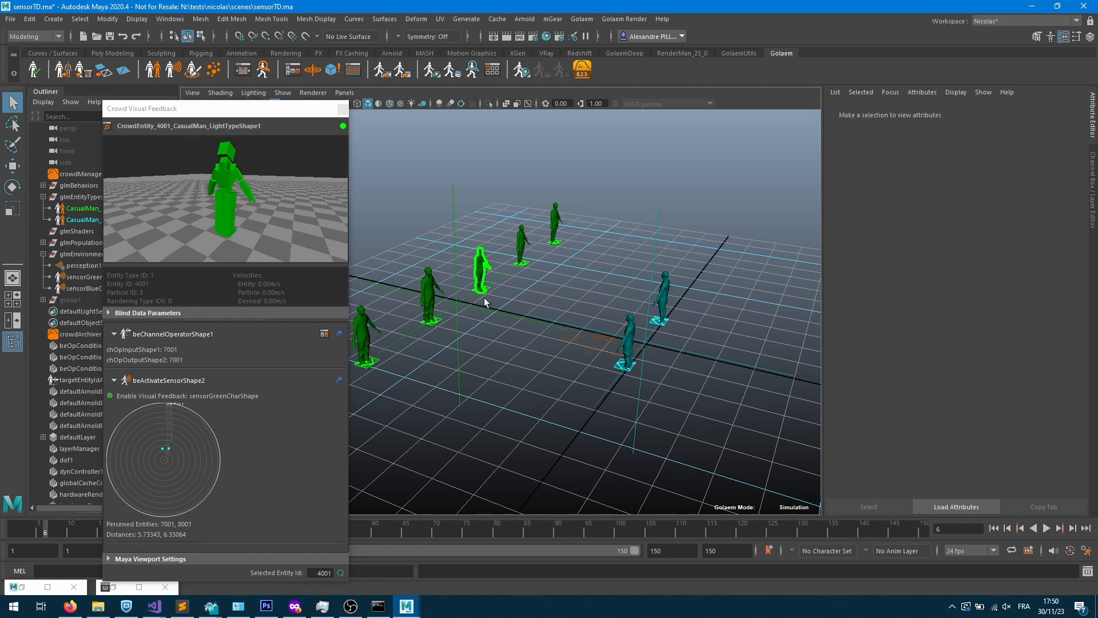
# - Set isTakenById of entity 7001 to 0 in the Golaem Attributes Spreadsheet and advance the simulation to frame 7
pyautogui.click(353, 69)
pyautogui.click(451, 373)
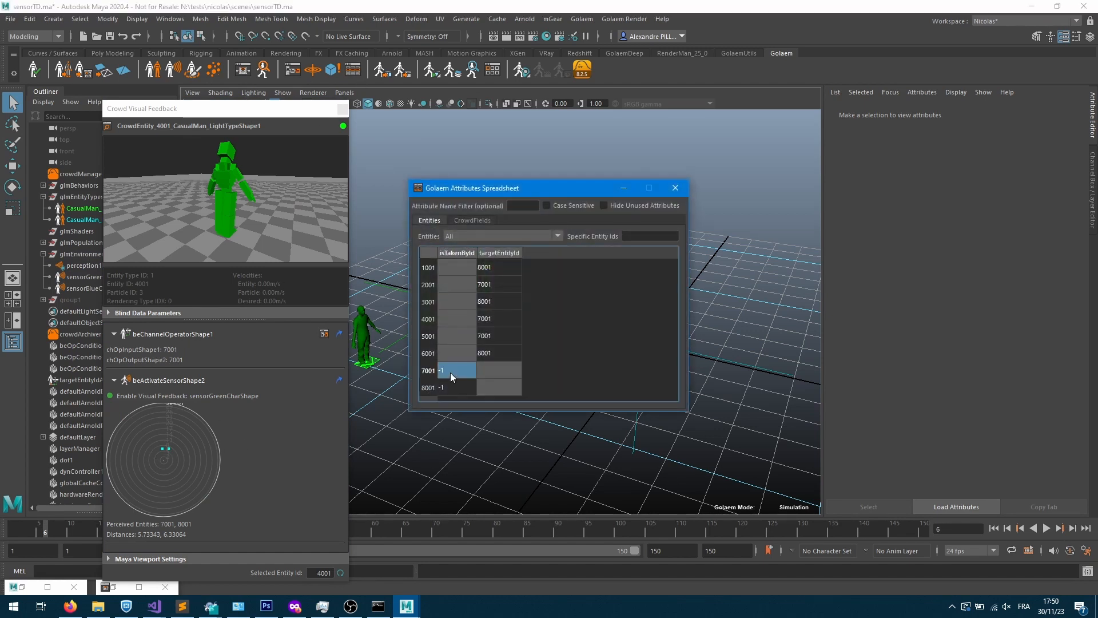
pyautogui.doubleClick(459, 373)
pyautogui.write('0')
pyautogui.press('Return')
pyautogui.click(624, 188)
pyautogui.click(1073, 528)
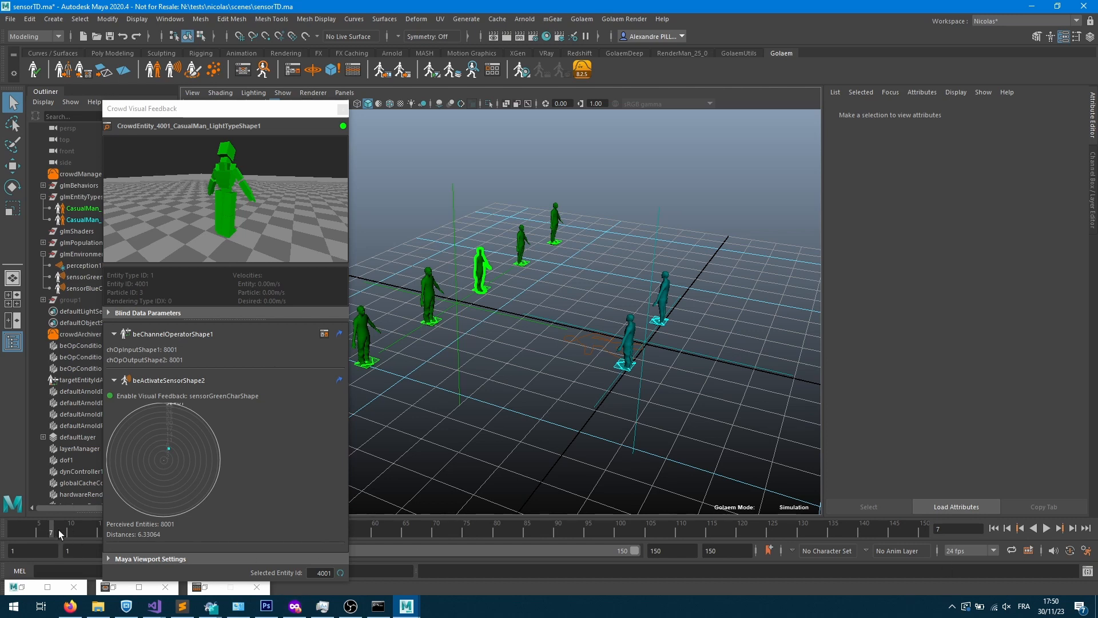
# - Select the sensorGreenChar sensor, then restart the simulation and advance it to frame 3
pyautogui.click(78, 276)
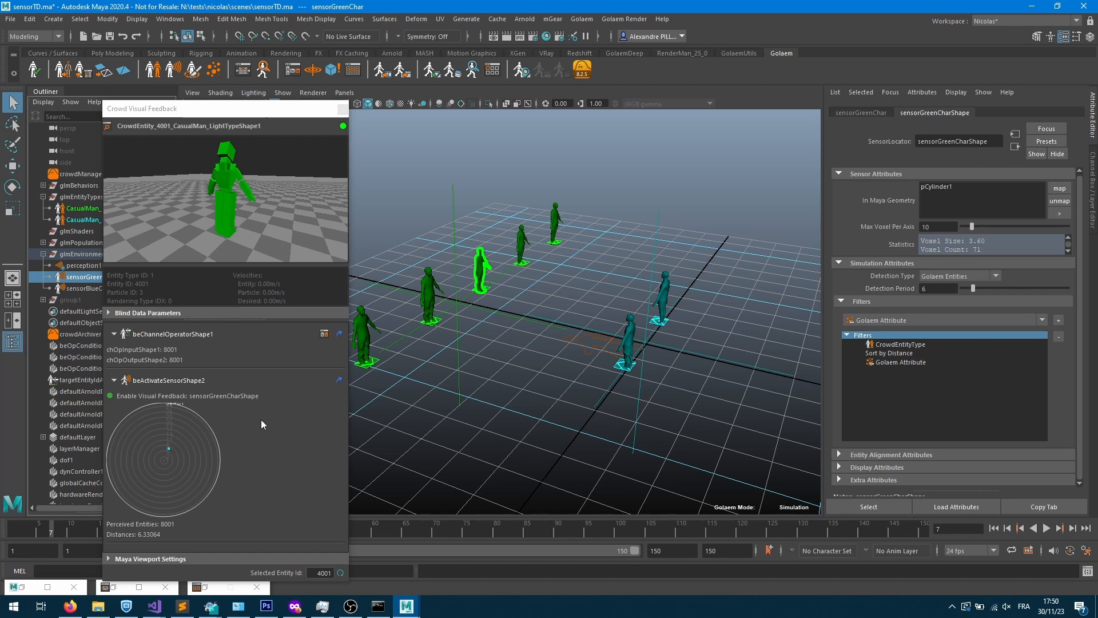
pyautogui.click(993, 528)
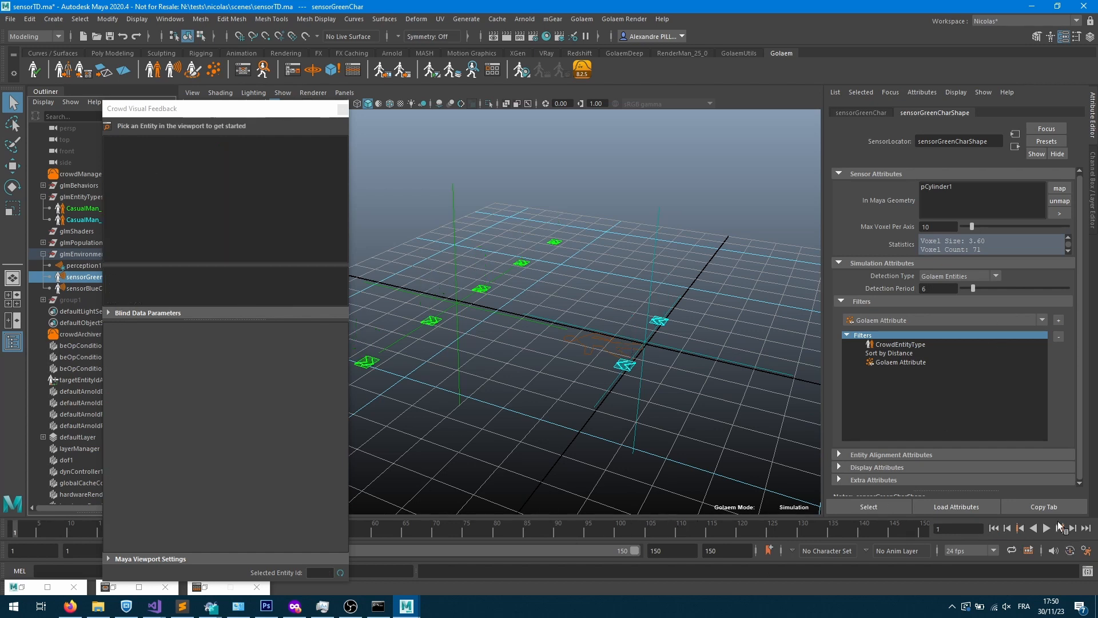
pyautogui.click(1072, 529)
pyautogui.click(1072, 529)
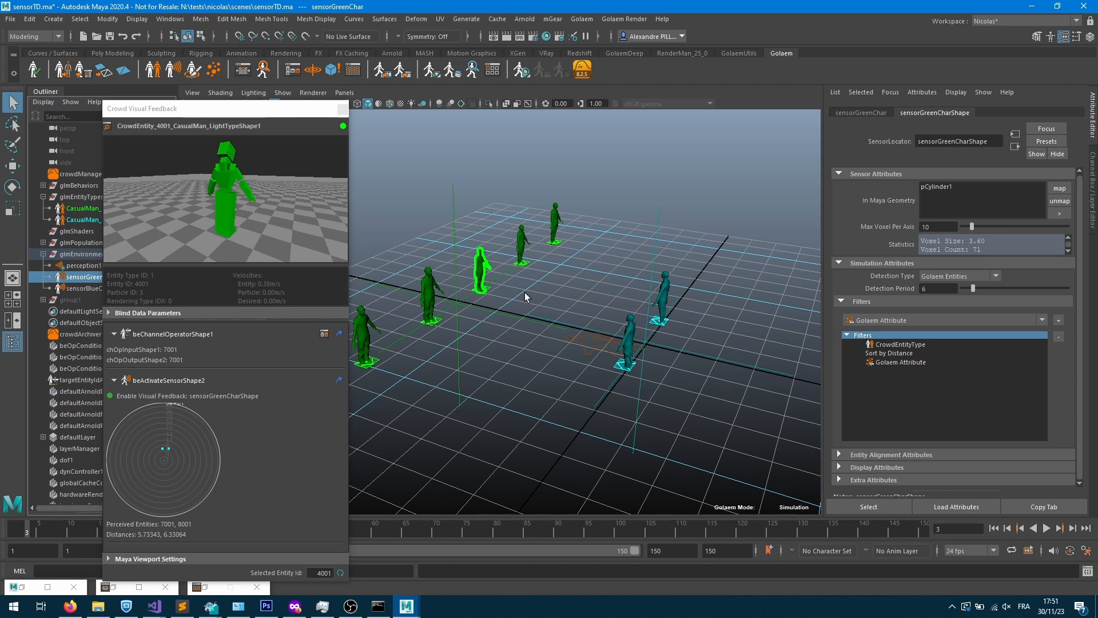
# - Advance the simulation to frame 9 and examine the isTakenById and targetEntityId values in the Golaem Attributes Spreadsheet
pyautogui.click(1075, 530)
pyautogui.click(1075, 530)
pyautogui.click(1075, 531)
pyautogui.click(1075, 531)
pyautogui.click(1074, 530)
pyautogui.click(1075, 530)
pyautogui.click(354, 74)
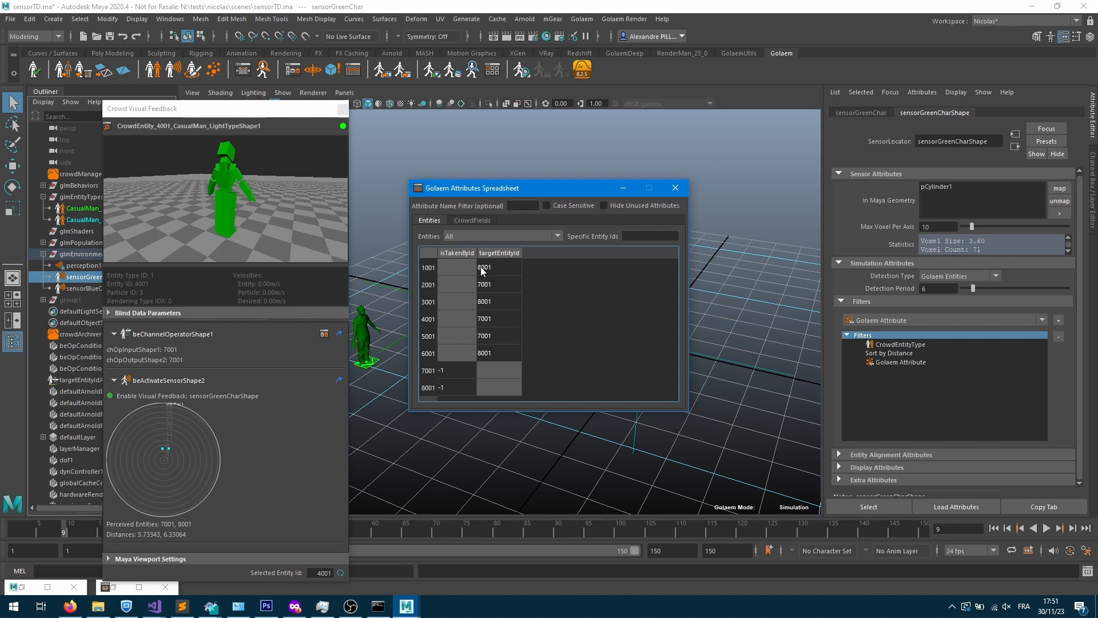
pyautogui.moveTo(588, 193); pyautogui.dragTo(444, 187)
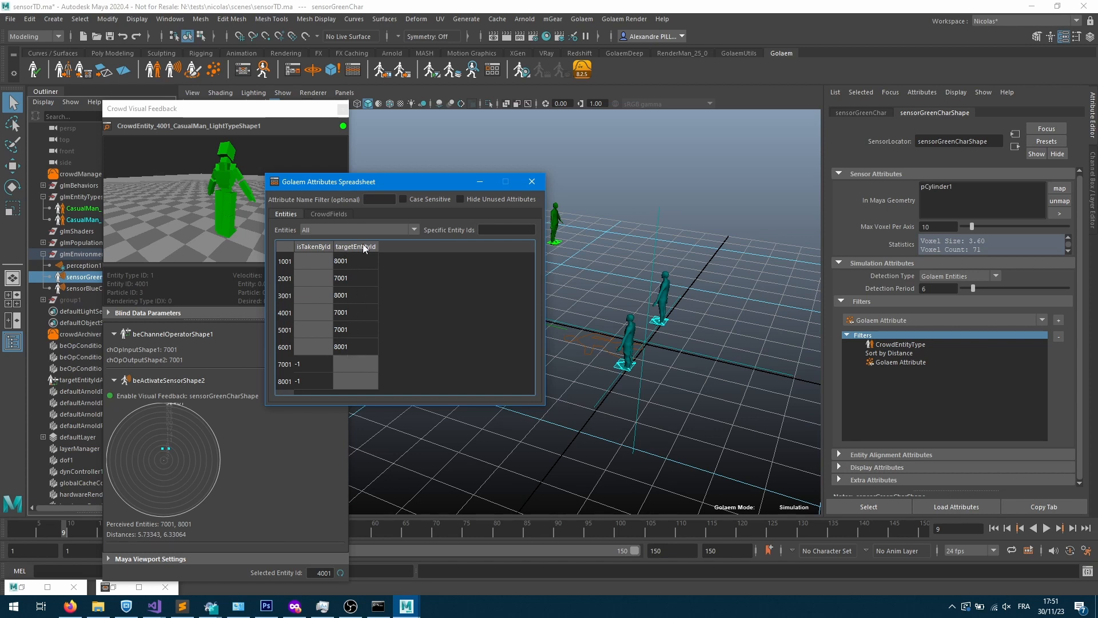
# - Close the Golaem Attributes Spreadsheet and inspect the Golaem Attribute filter of the sensorGreenChar sensor
pyautogui.moveTo(394, 193); pyautogui.dragTo(297, 213)
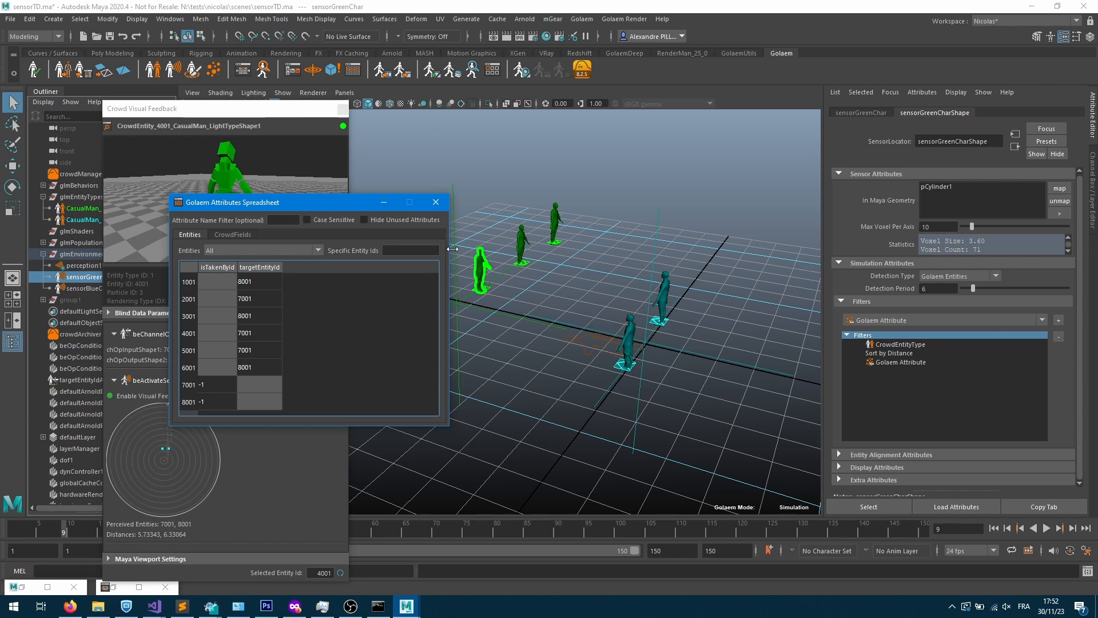
pyautogui.click(436, 203)
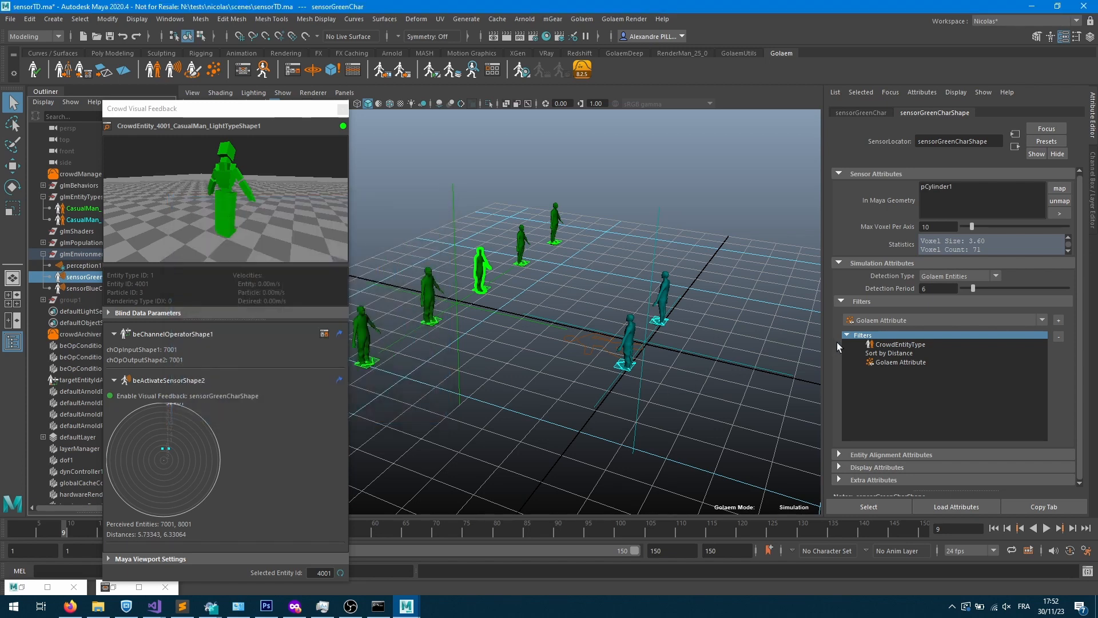
pyautogui.click(900, 362)
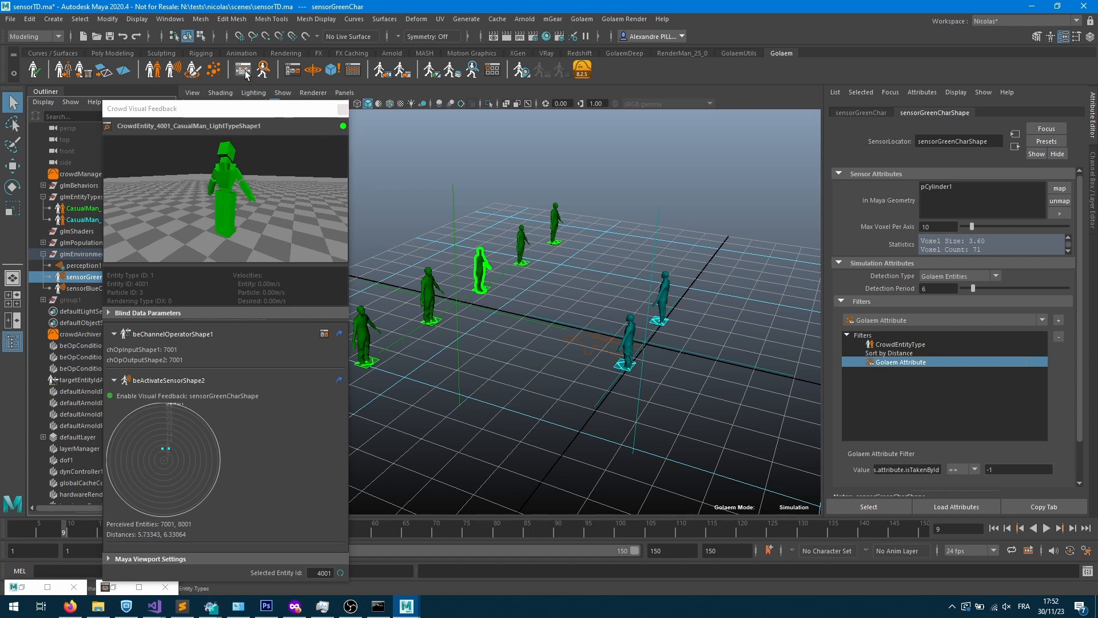
# - Select the sensorBlueChar sensor and examine its CrowdEntityType and Golaem Attribute filters
pyautogui.click(81, 288)
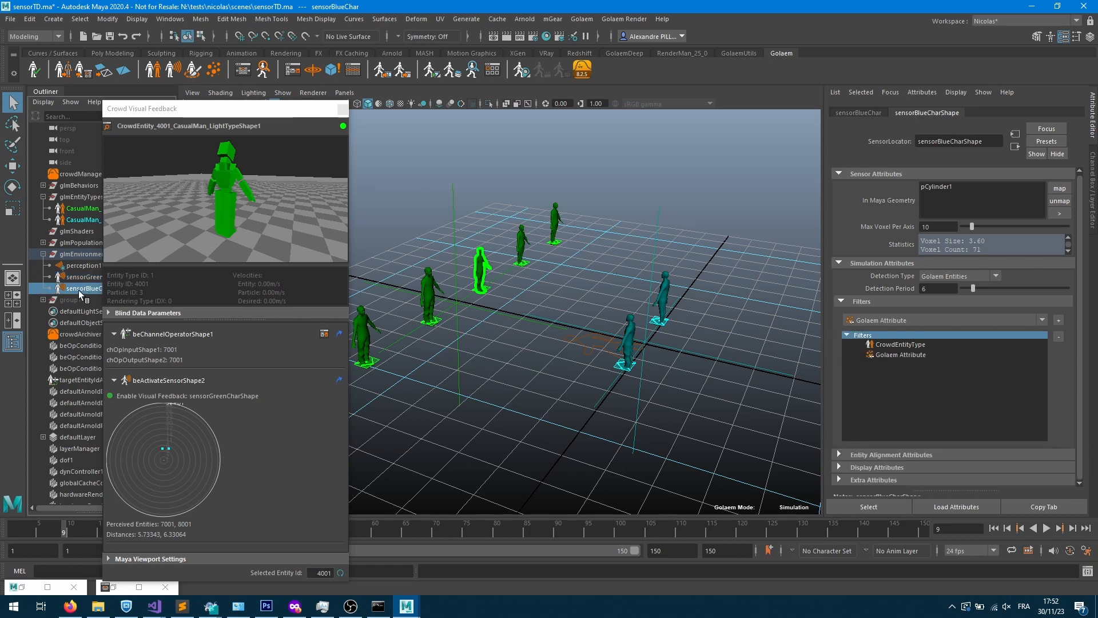
pyautogui.click(887, 346)
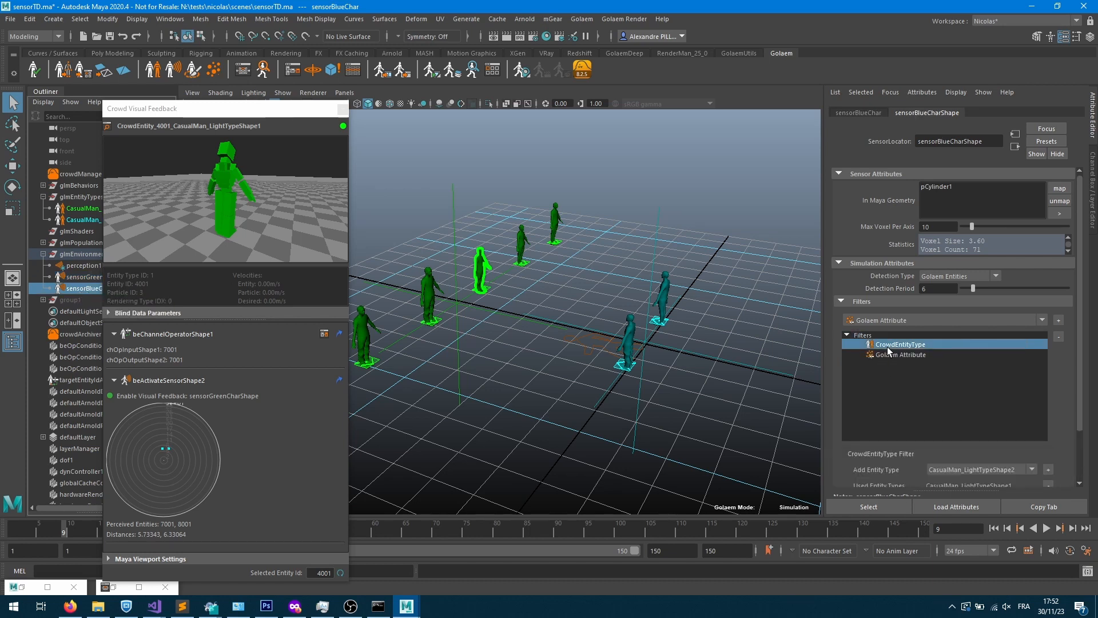
pyautogui.scroll(-3, 913, 402)
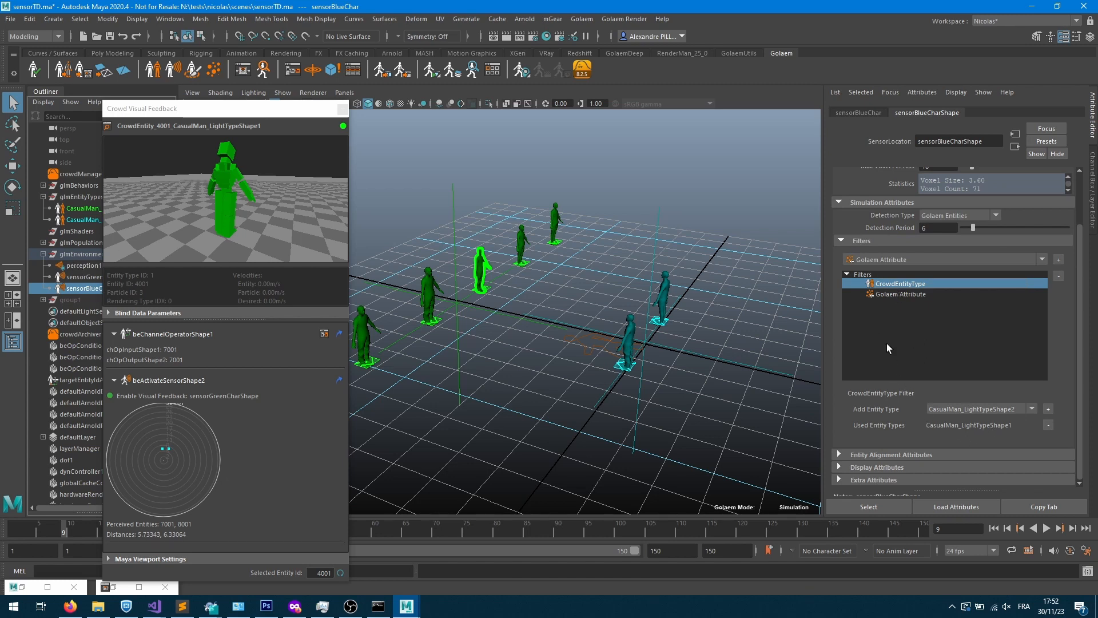
pyautogui.click(896, 295)
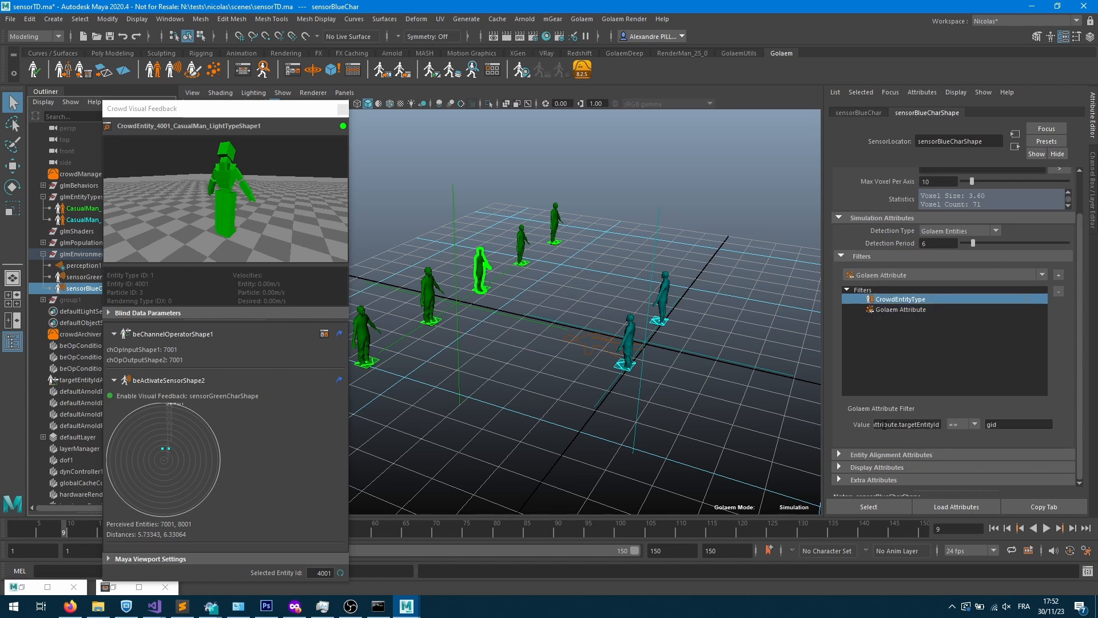
# - Restart the simulation, pick blue entity 7001, and advance to frame 6 to examine its perceived entities
pyautogui.click(995, 529)
pyautogui.click(1073, 528)
pyautogui.click(1072, 529)
pyautogui.click(662, 288)
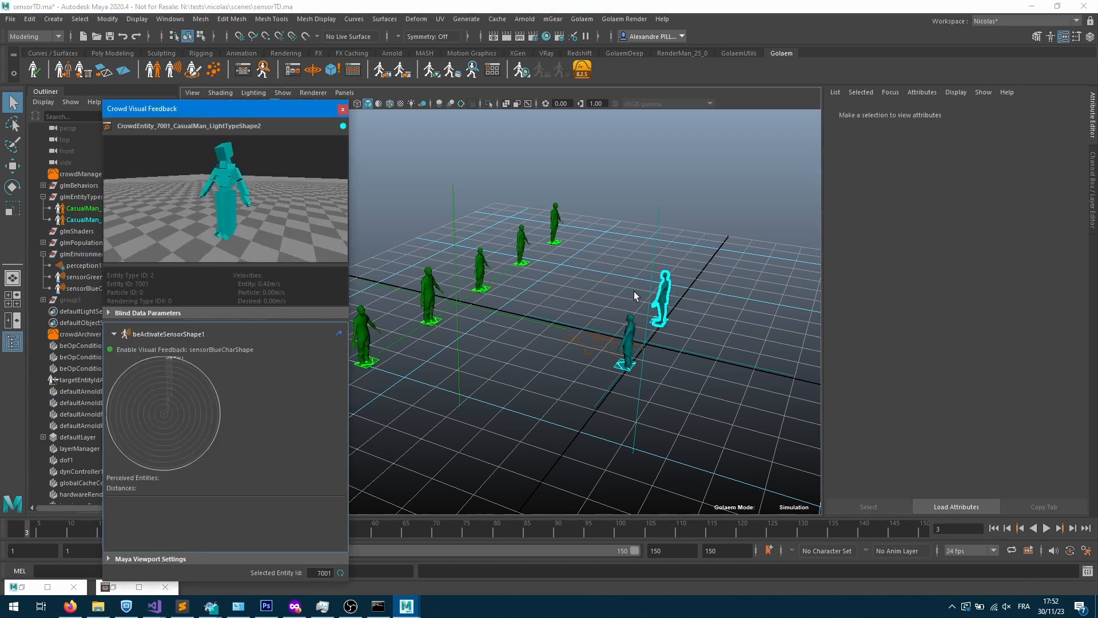
pyautogui.click(1072, 529)
pyautogui.click(1072, 528)
pyautogui.click(1072, 528)
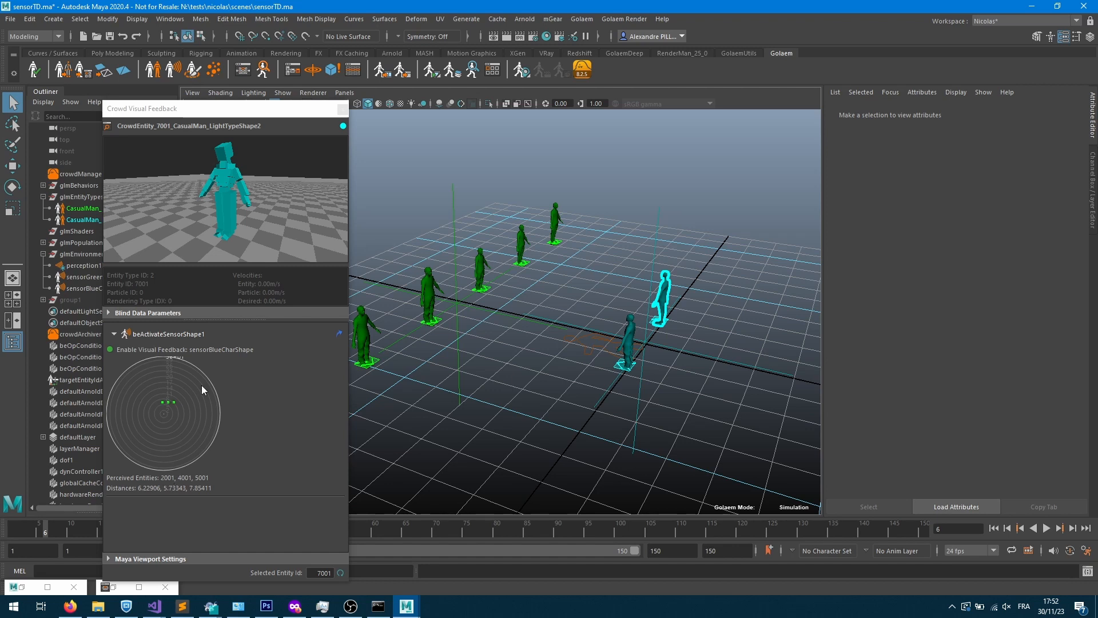
# - Add a ChannelOperator behavior in parallel with the ActivateSensor behavior in the blue characters' behavior graph
pyautogui.click(285, 74)
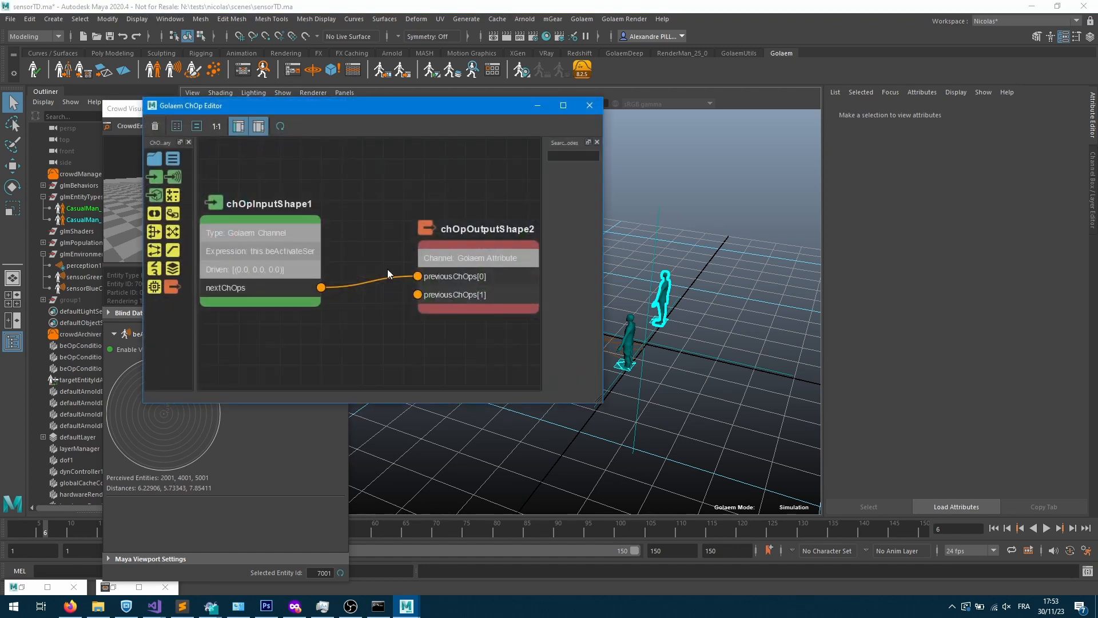
pyautogui.click(597, 107)
pyautogui.click(243, 69)
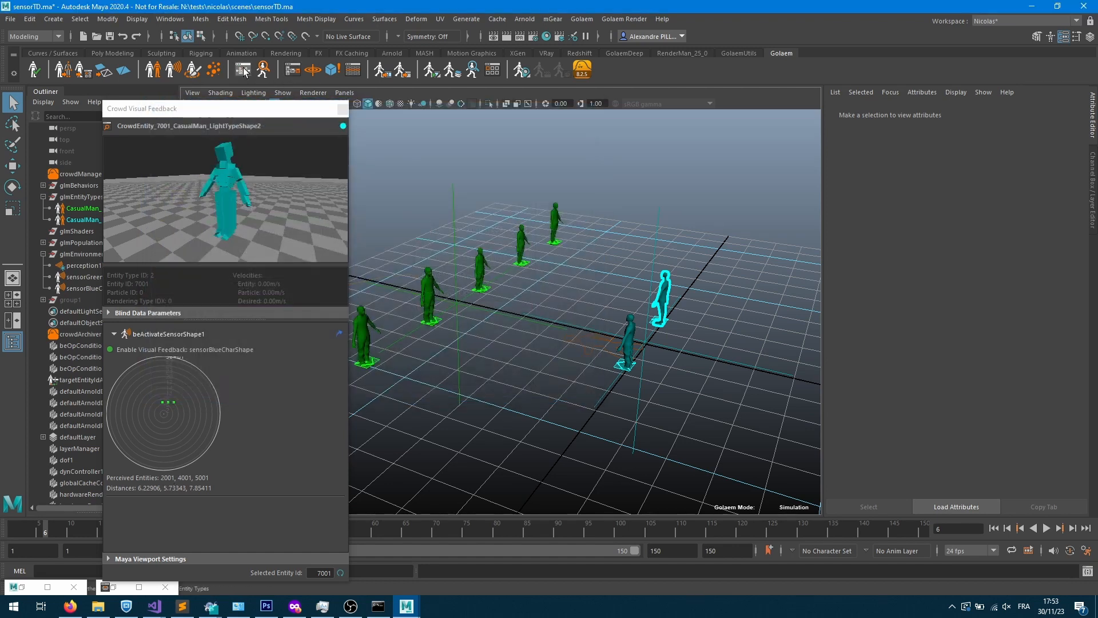
pyautogui.doubleClick(730, 211)
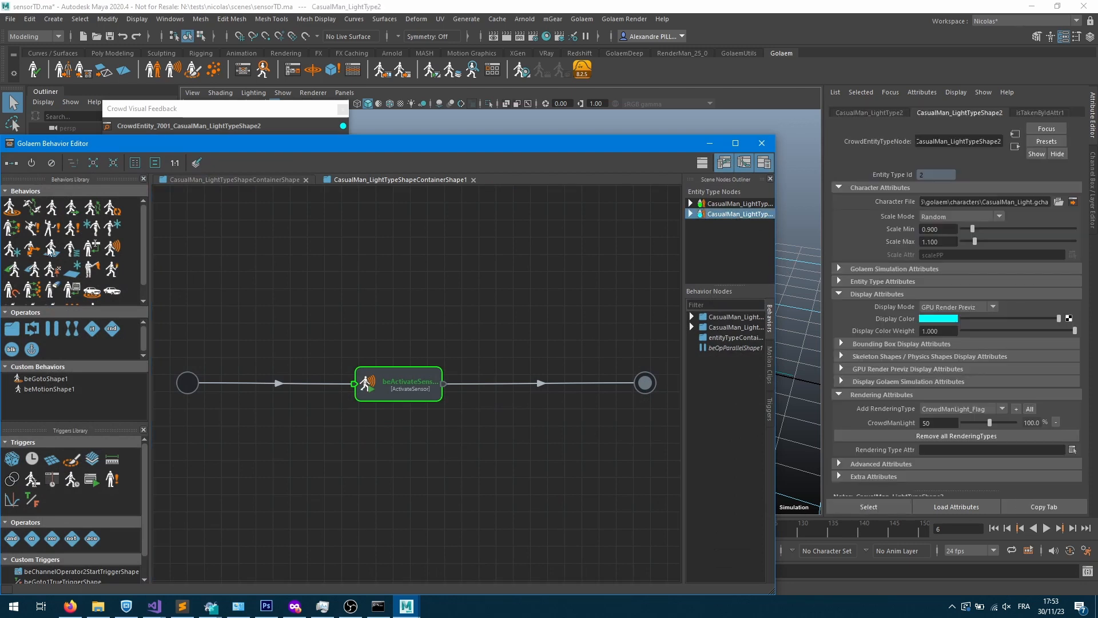
pyautogui.moveTo(76, 254); pyautogui.dragTo(406, 411)
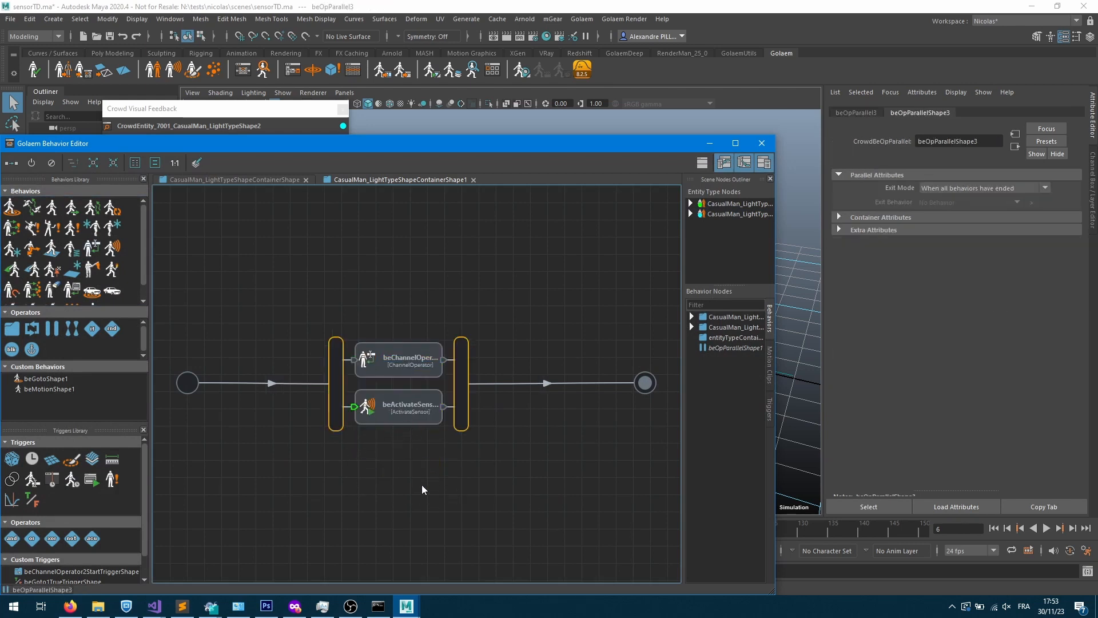
# - Open the new ChannelOperator's output in the Golaem ChOp Editor and place its node below the existing channel graph
pyautogui.click(399, 365)
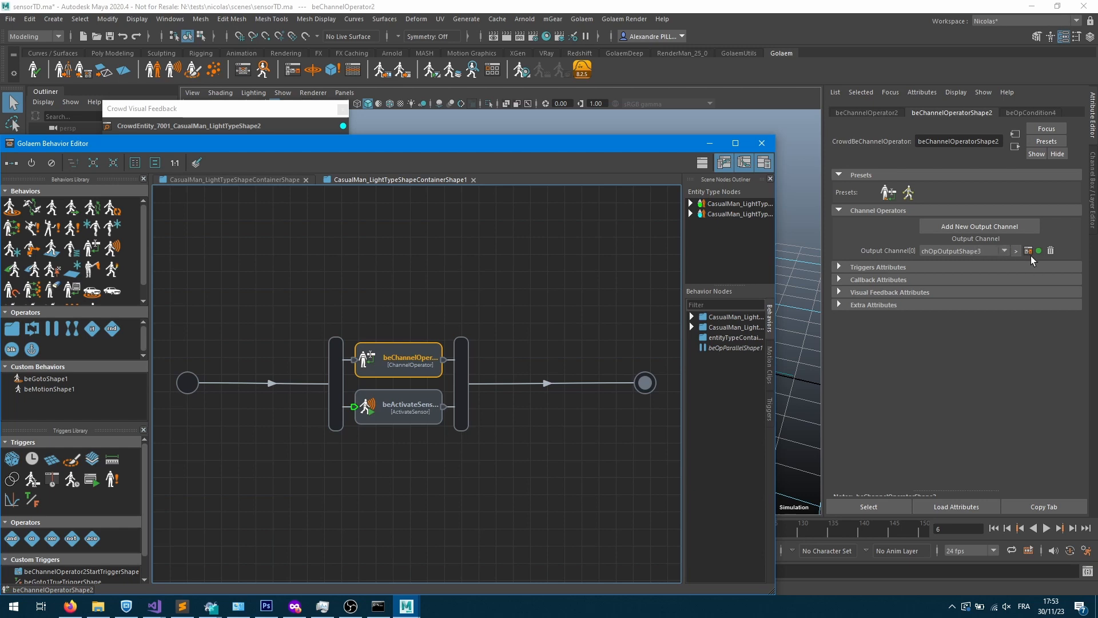
pyautogui.click(1029, 250)
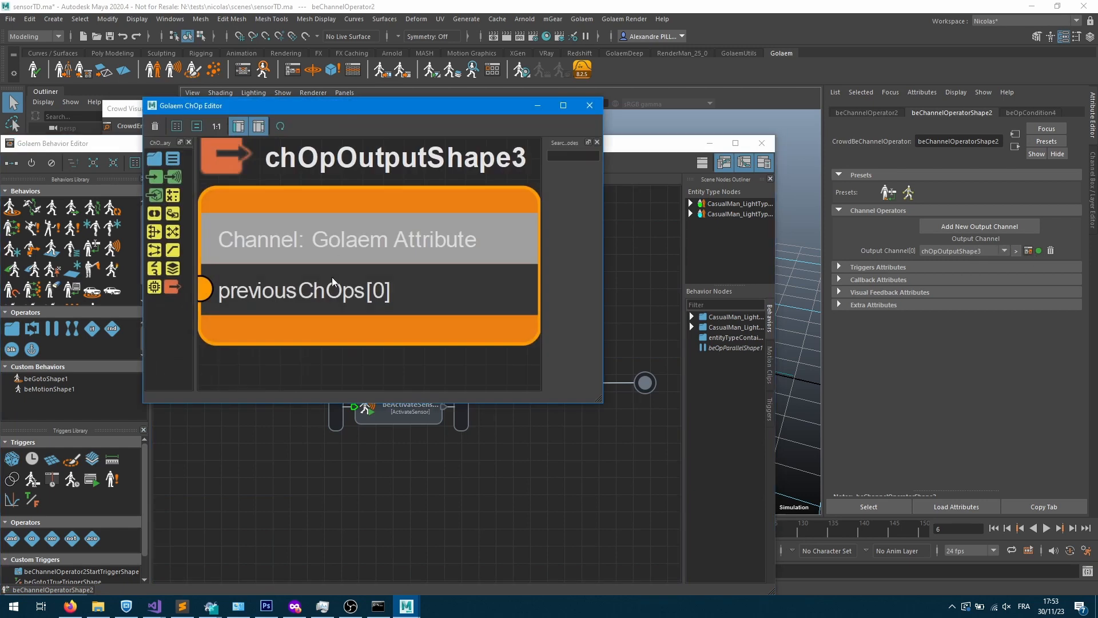
pyautogui.moveTo(363, 292); pyautogui.dragTo(481, 300)
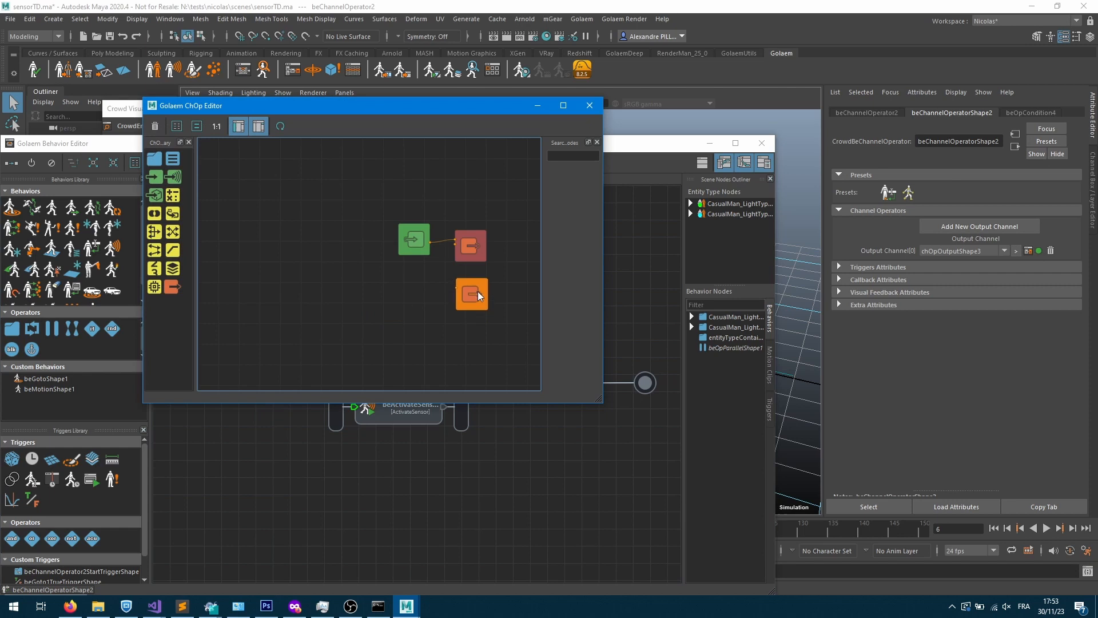
pyautogui.scroll(3, 480, 300)
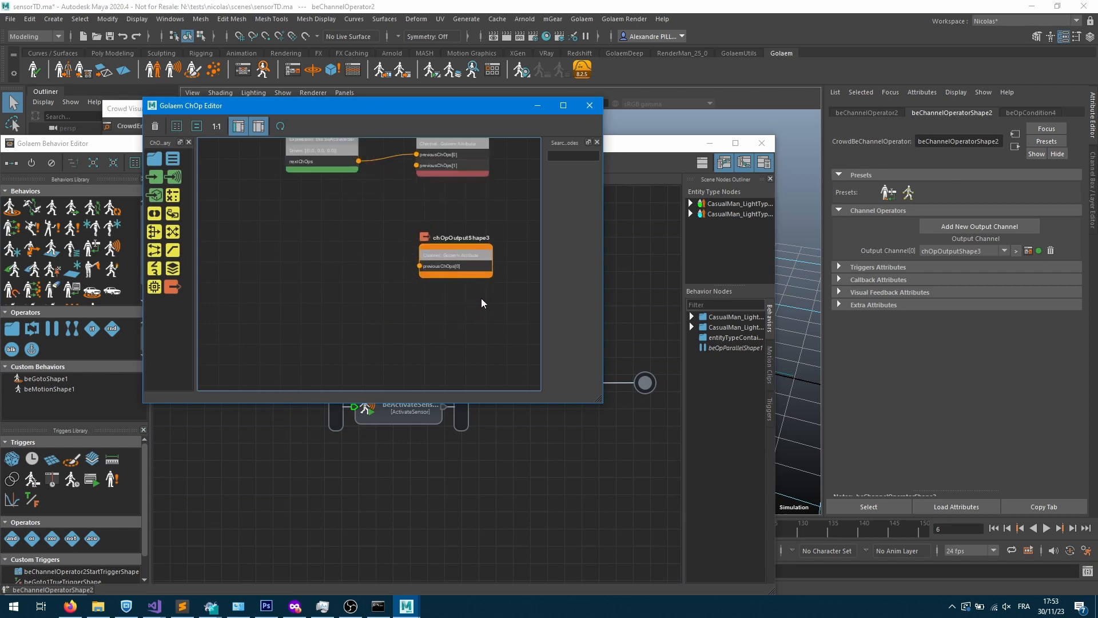
pyautogui.moveTo(483, 302); pyautogui.dragTo(447, 362, button='middle')
pyautogui.moveTo(423, 327); pyautogui.dragTo(428, 310)
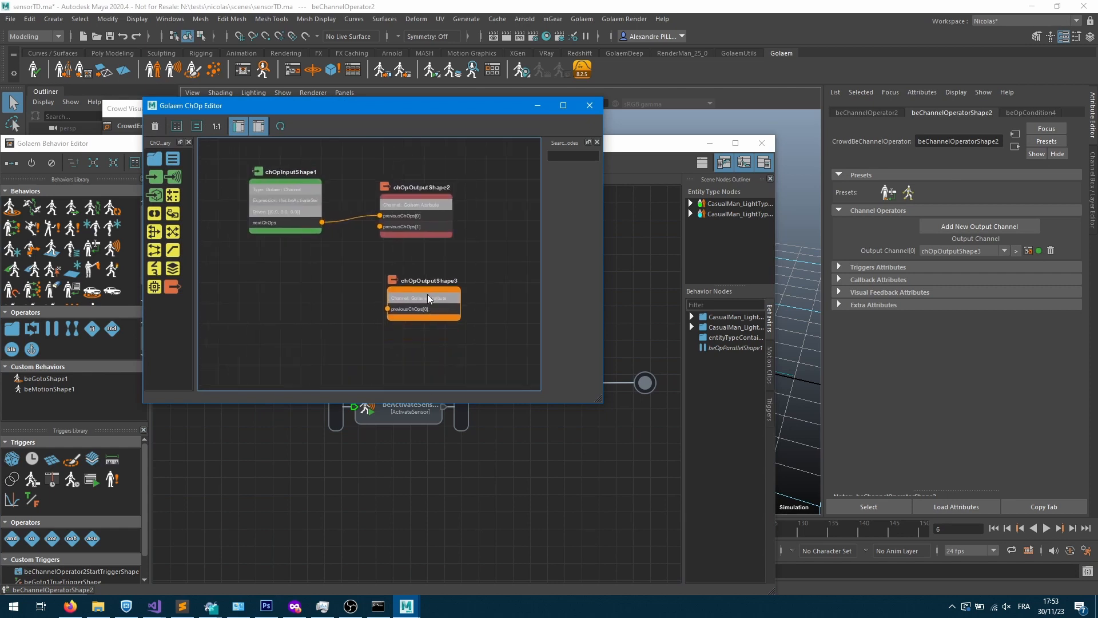
# - Set the new output node's Golaem attribute to this.attribute.isTakenById
pyautogui.click(440, 295)
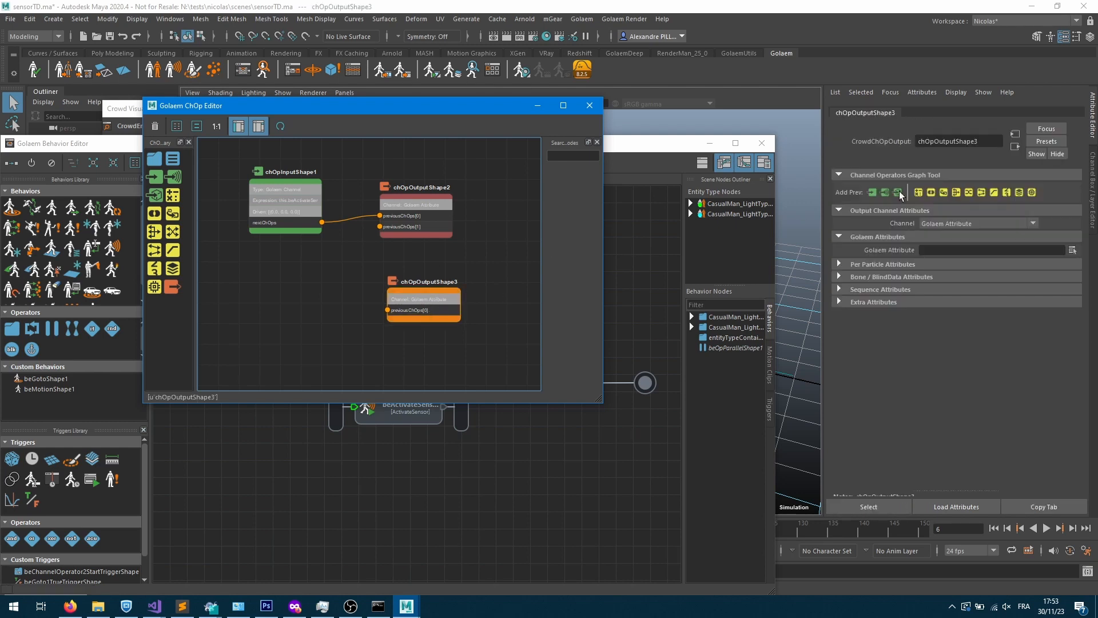
pyautogui.click(1073, 250)
pyautogui.doubleClick(654, 196)
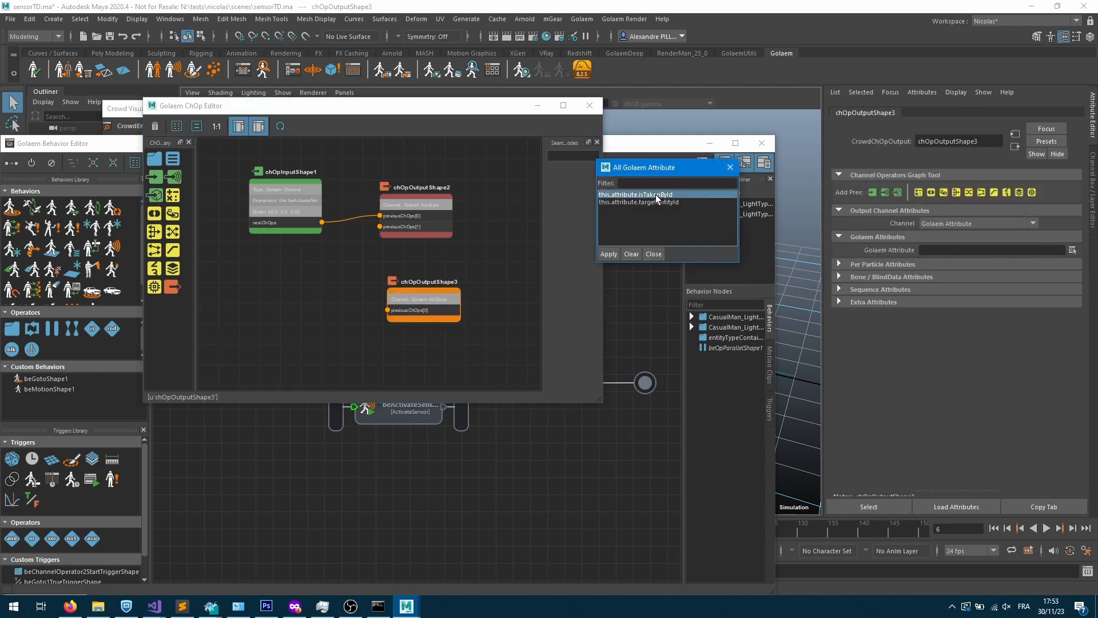
pyautogui.click(503, 276)
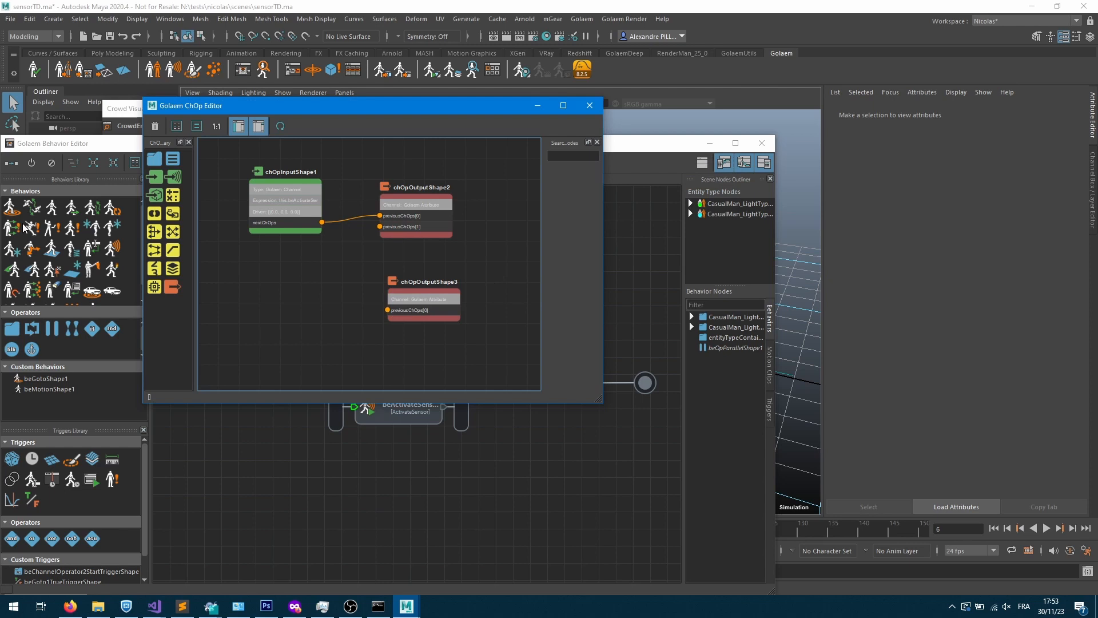
# - Add an input node feeding the new output and copy chOpInputShape1's expression this.beActivateSensorShape2.objectId.0 into it
pyautogui.moveTo(152, 182); pyautogui.dragTo(388, 310)
pyautogui.moveTo(262, 329); pyautogui.dragTo(326, 313)
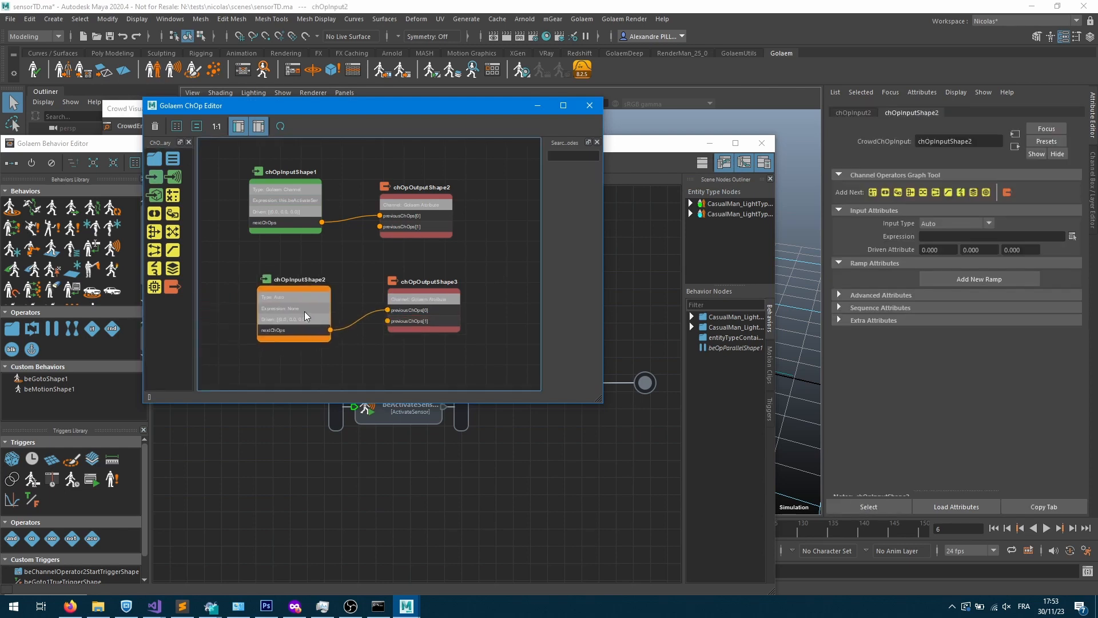
pyautogui.click(300, 224)
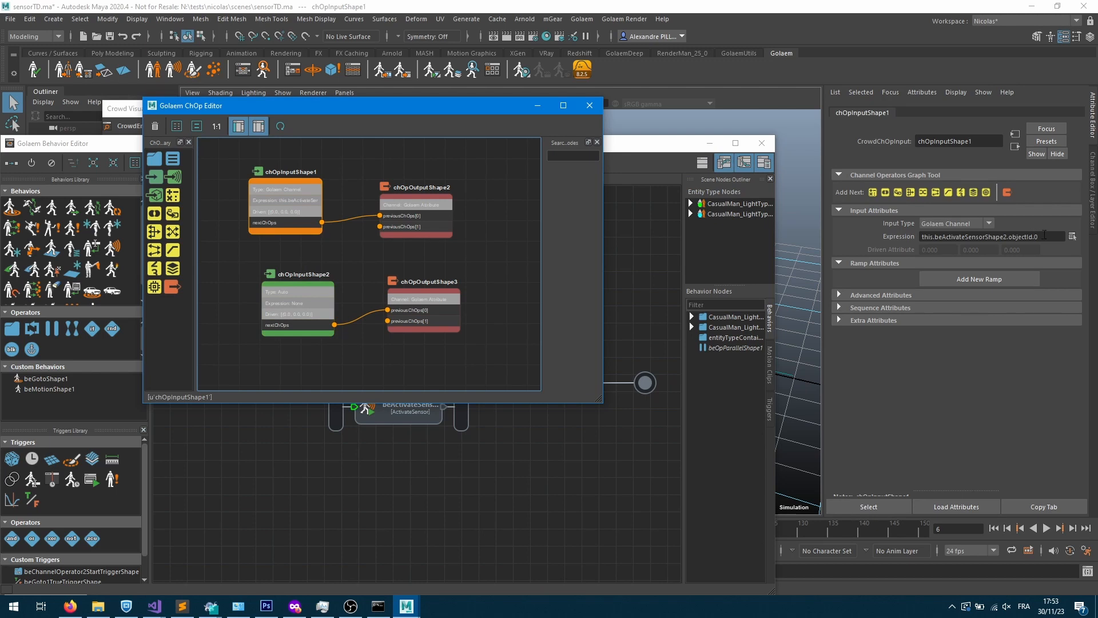
pyautogui.click(1032, 236)
pyautogui.hotkey('ctrl', 'c')
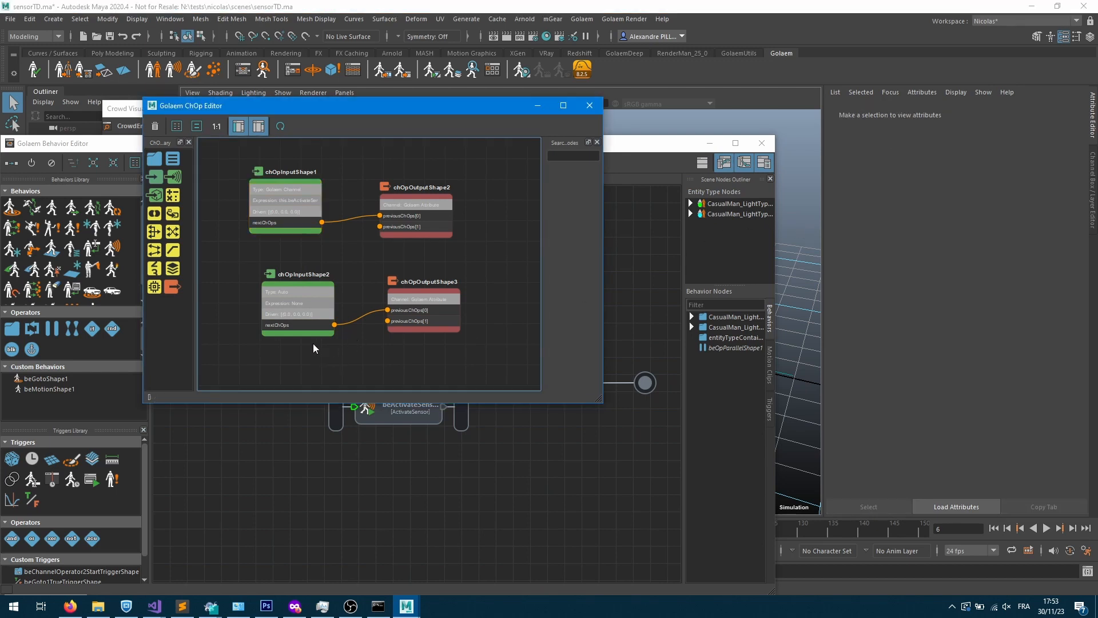
pyautogui.click(317, 330)
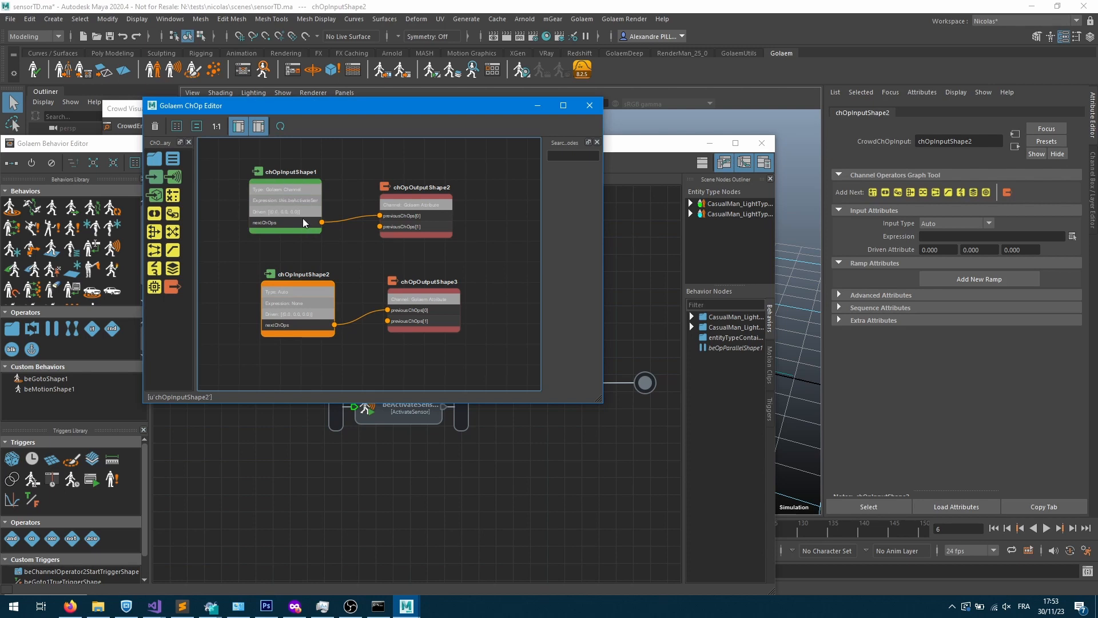
pyautogui.click(928, 237)
pyautogui.hotkey('ctrl', 'v')
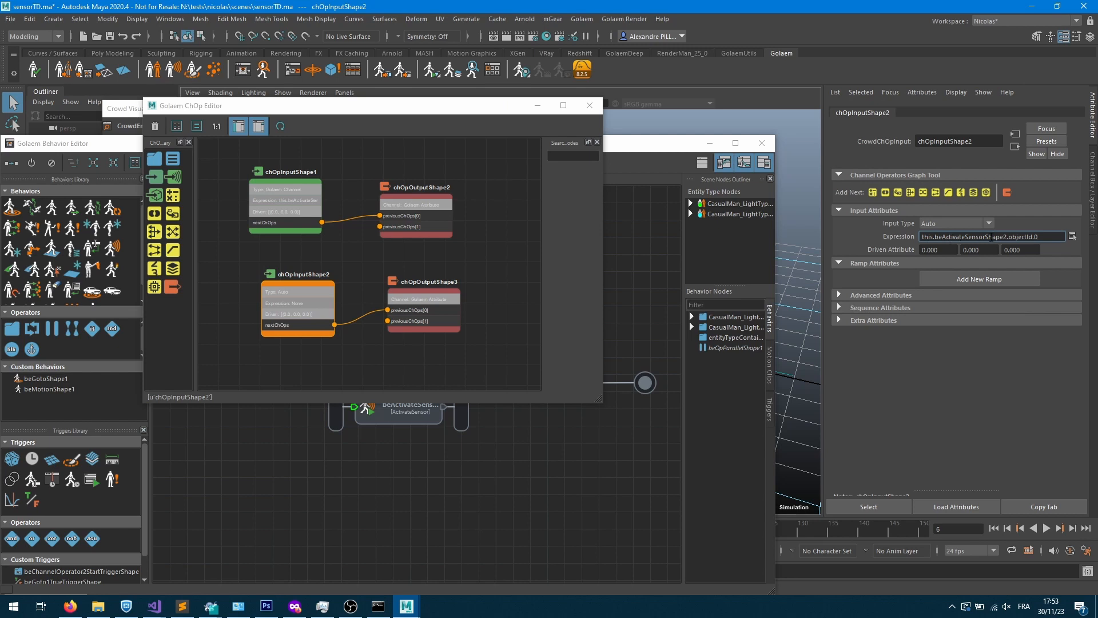
# - Replace the sensor behavior name in the new input's expression with the blue characters' one, giving this.beActivateSensorShape1.objectId.0
pyautogui.click(636, 268)
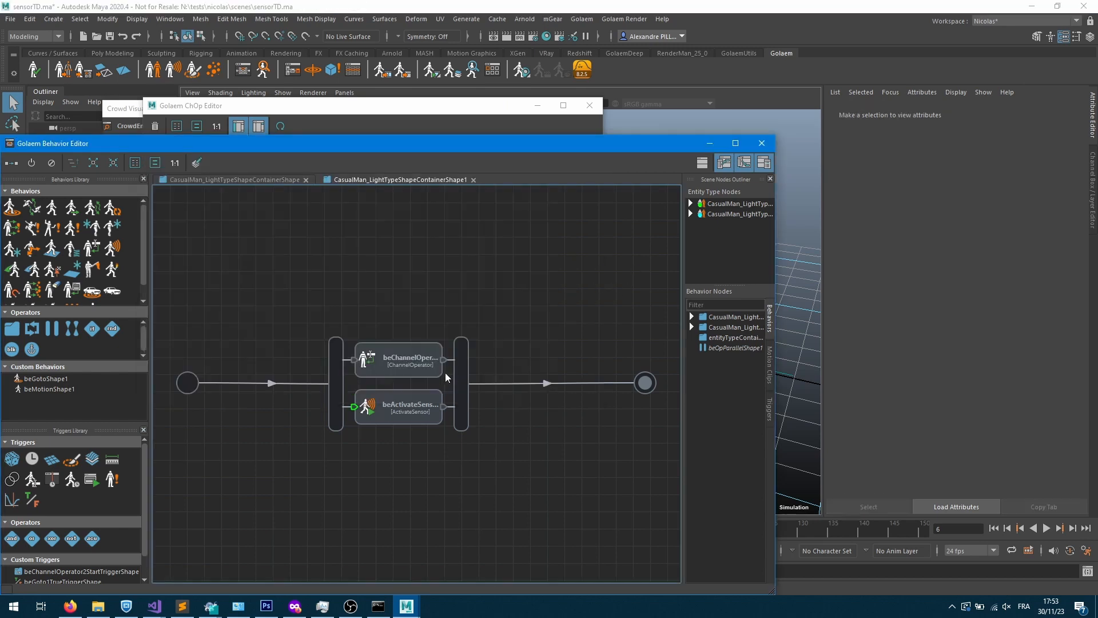
pyautogui.click(419, 402)
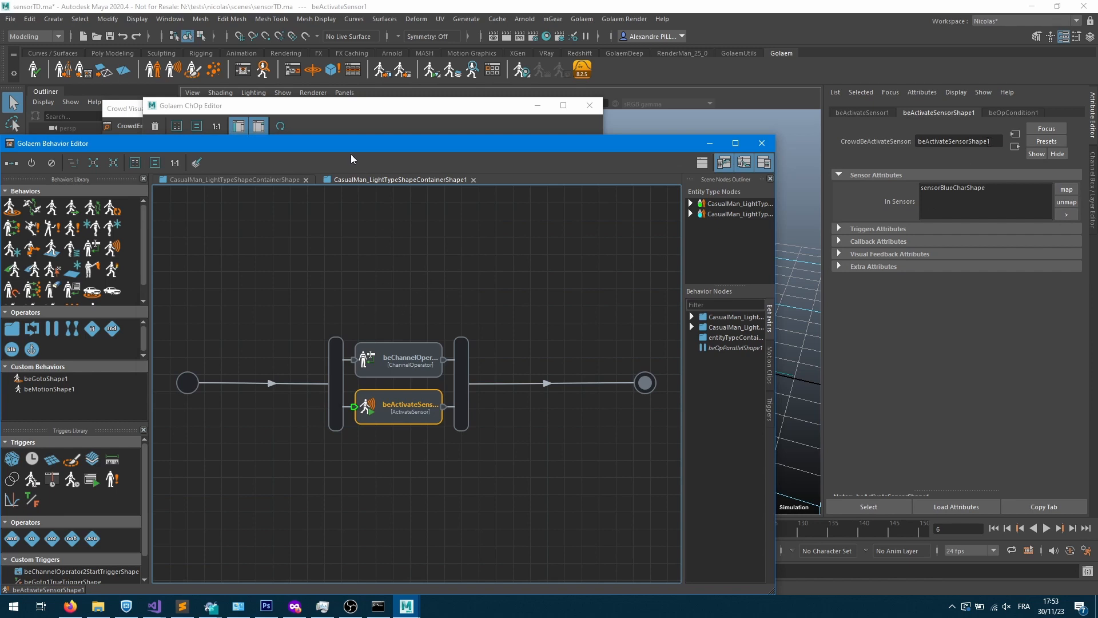
pyautogui.click(351, 110)
pyautogui.click(813, 129)
pyautogui.hotkey('ctrl', 'c')
pyautogui.click(504, 247)
pyautogui.click(315, 285)
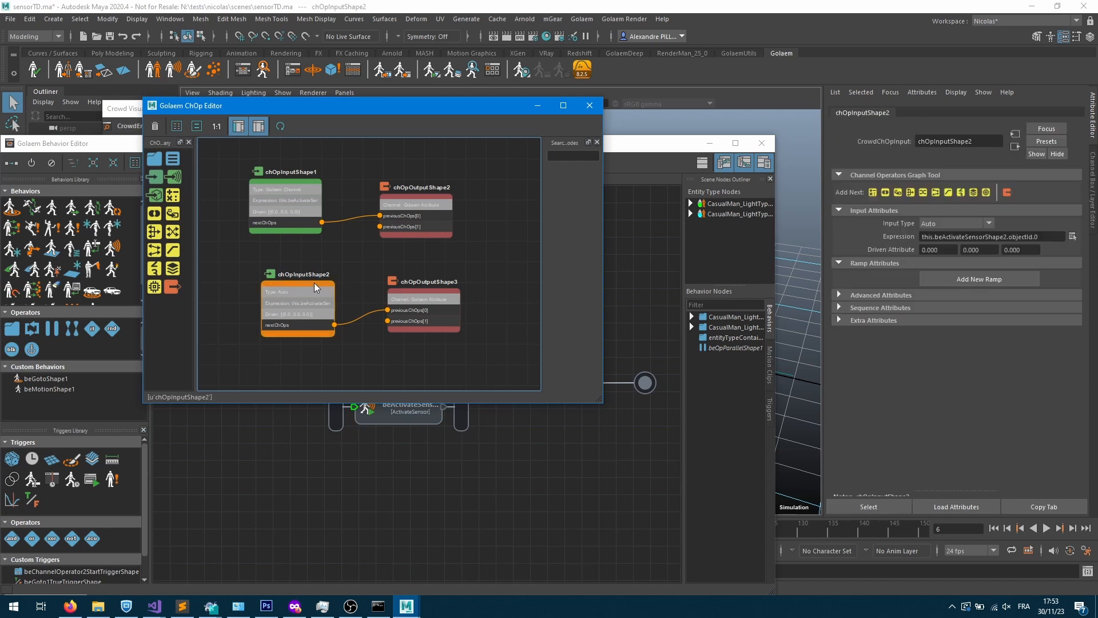
pyautogui.moveTo(935, 237); pyautogui.dragTo(1008, 237)
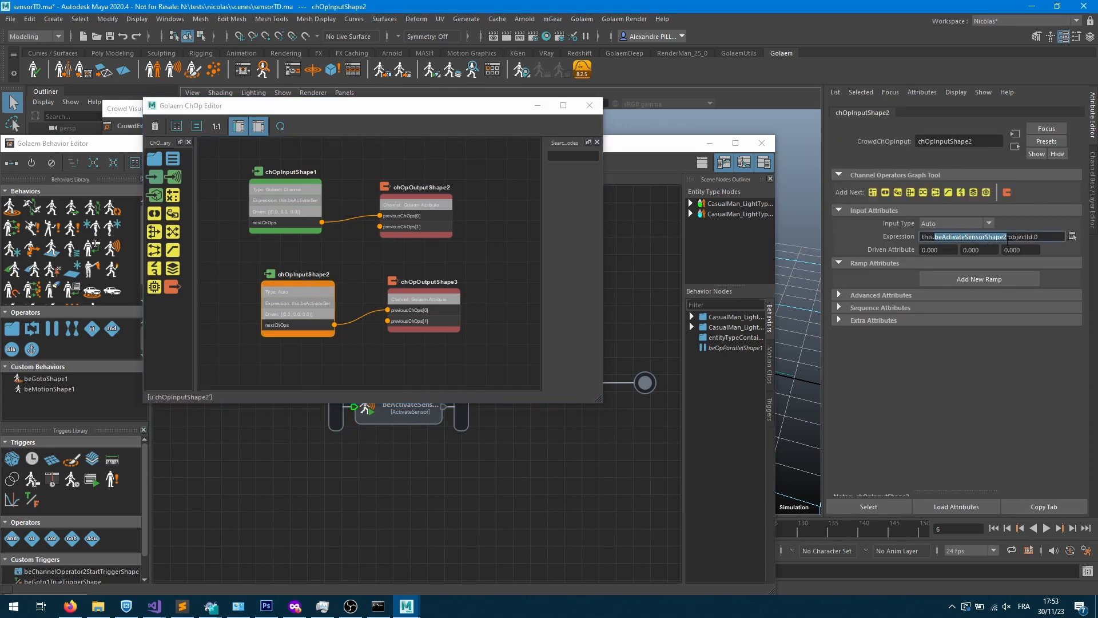
pyautogui.hotkey('ctrl', 'v')
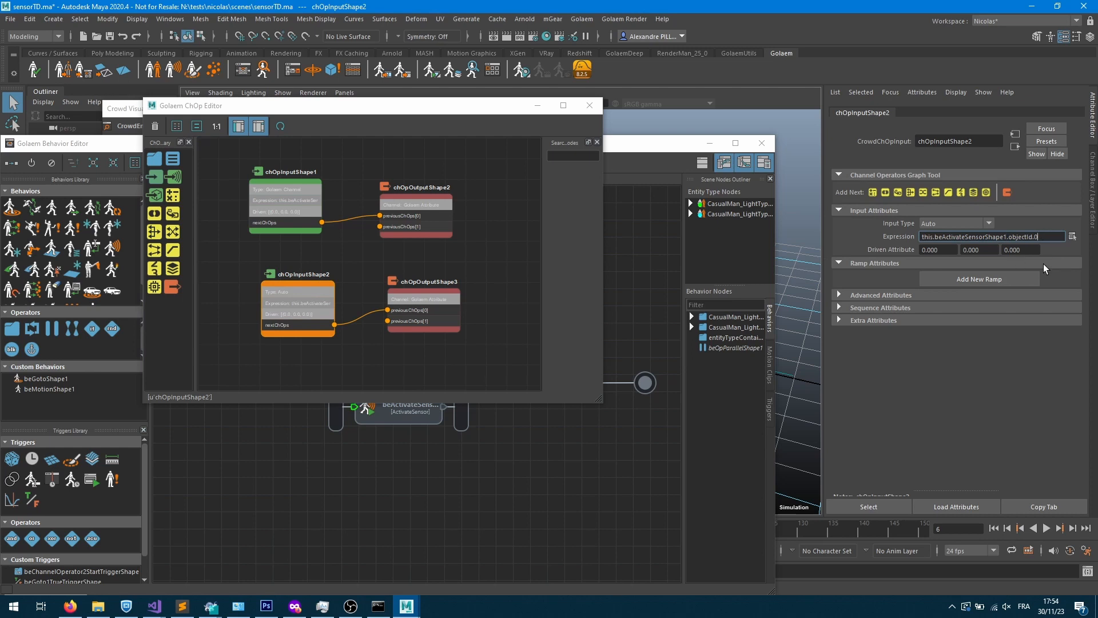
pyautogui.press('Return')
# - Clear the Behavior Editor from view, then restart the simulation and advance to frame 6 to check the new channel's output
pyautogui.click(663, 272)
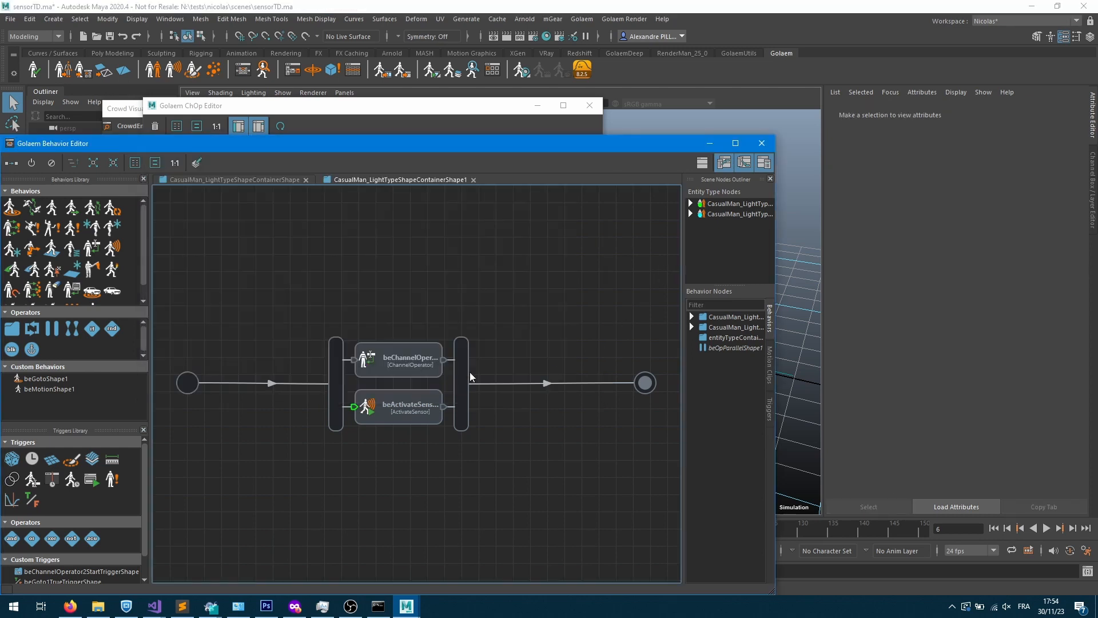
pyautogui.click(700, 143)
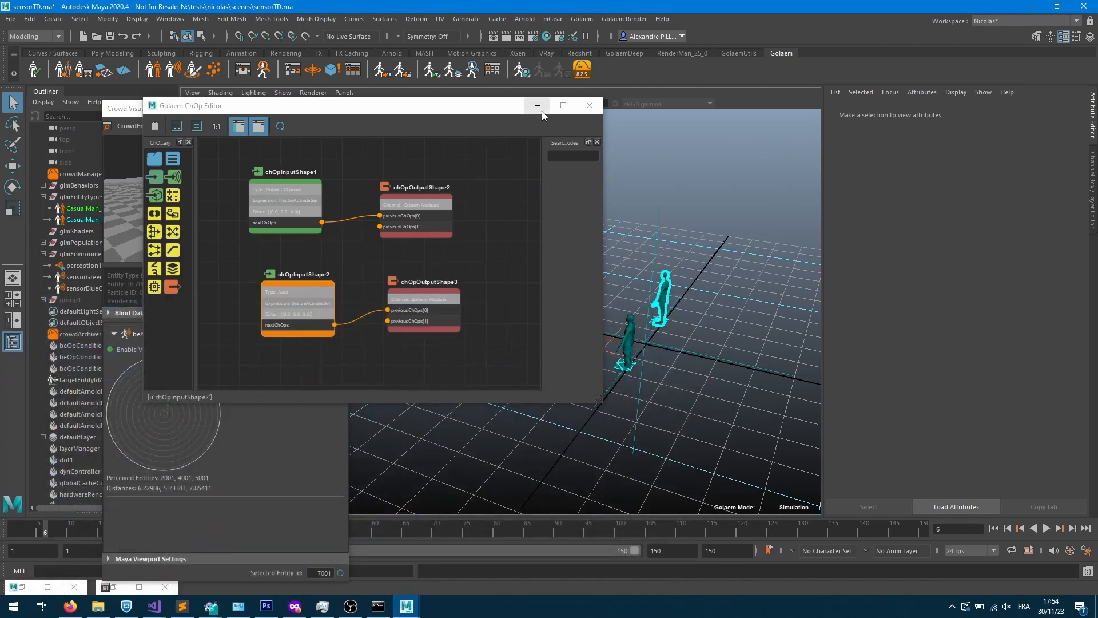
pyautogui.click(995, 528)
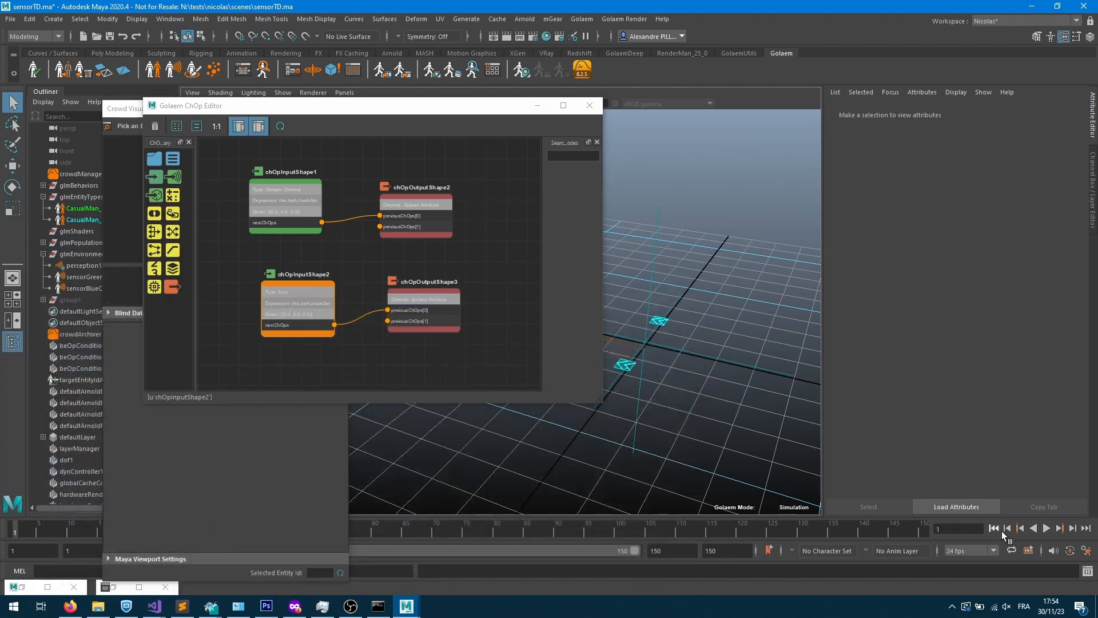
pyautogui.click(1073, 529)
pyautogui.click(1073, 529)
pyautogui.click(1073, 529)
pyautogui.click(1073, 529)
pyautogui.click(1073, 529)
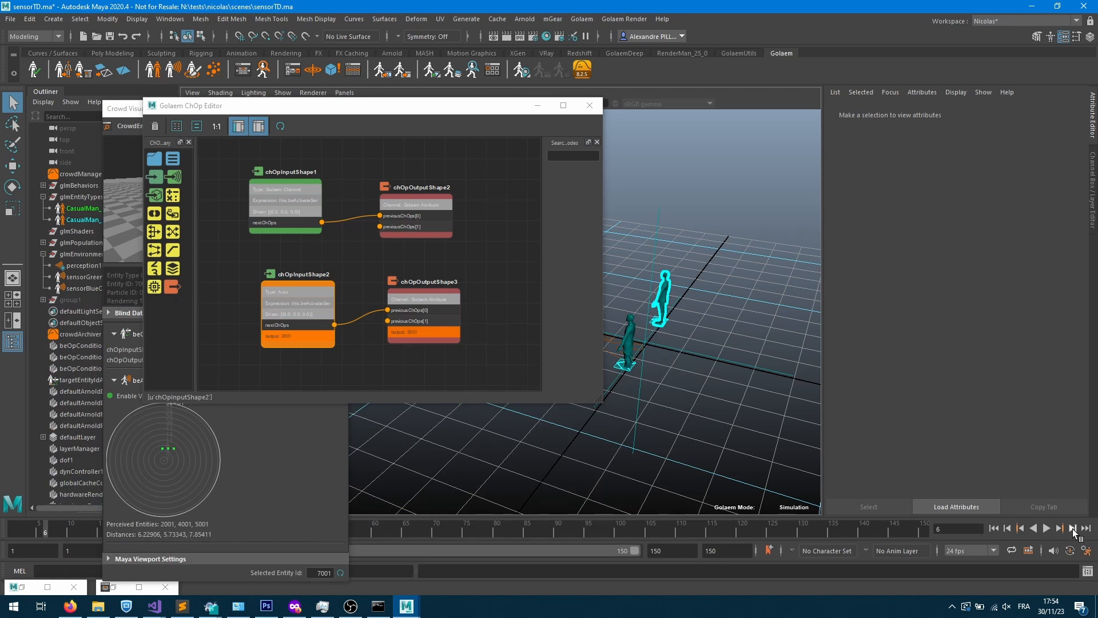
# - Minimize the ChOp Editor and check the isTakenById and targetEntityId values of all entities in the Golaem attributes spreadsheet
pyautogui.click(537, 106)
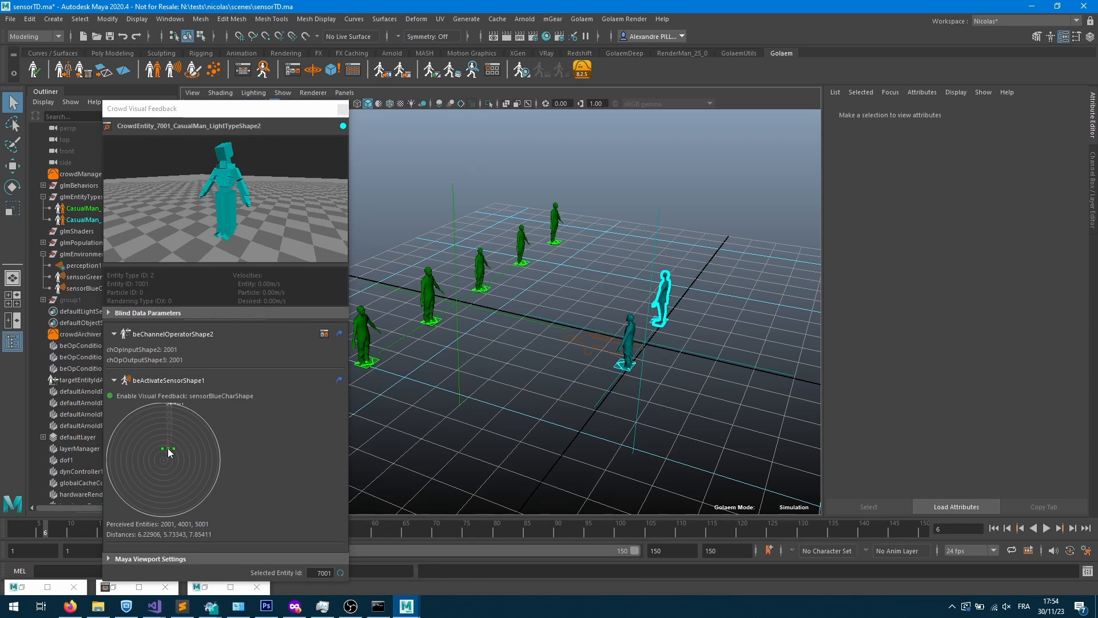
pyautogui.click(353, 69)
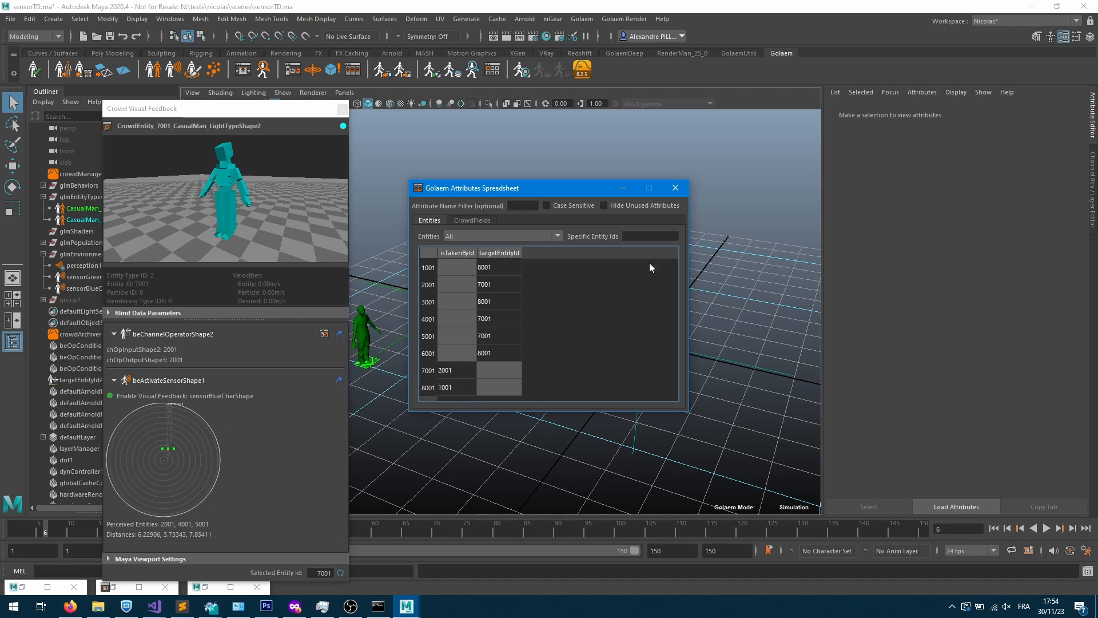
pyautogui.click(675, 187)
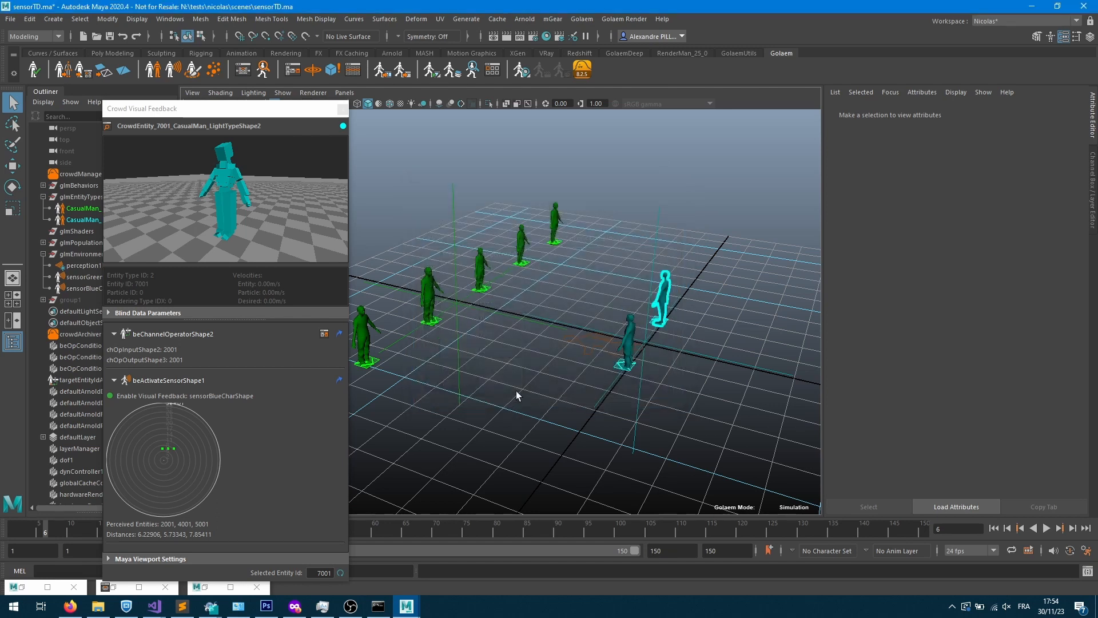
# - Inspect green entity 3001 in Crowd Visual Feedback while advancing the simulation to frame 13
pyautogui.click(429, 283)
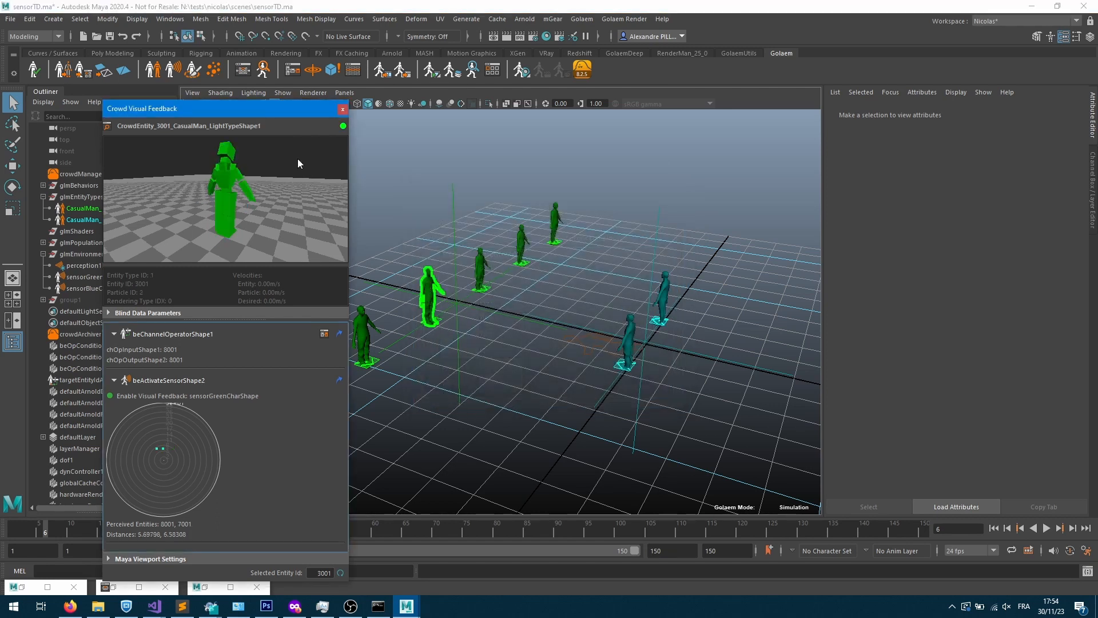
pyautogui.click(1073, 528)
pyautogui.click(1073, 528)
pyautogui.click(1073, 528)
pyautogui.click(1073, 528)
pyautogui.click(1073, 528)
pyautogui.click(1073, 529)
pyautogui.click(1073, 529)
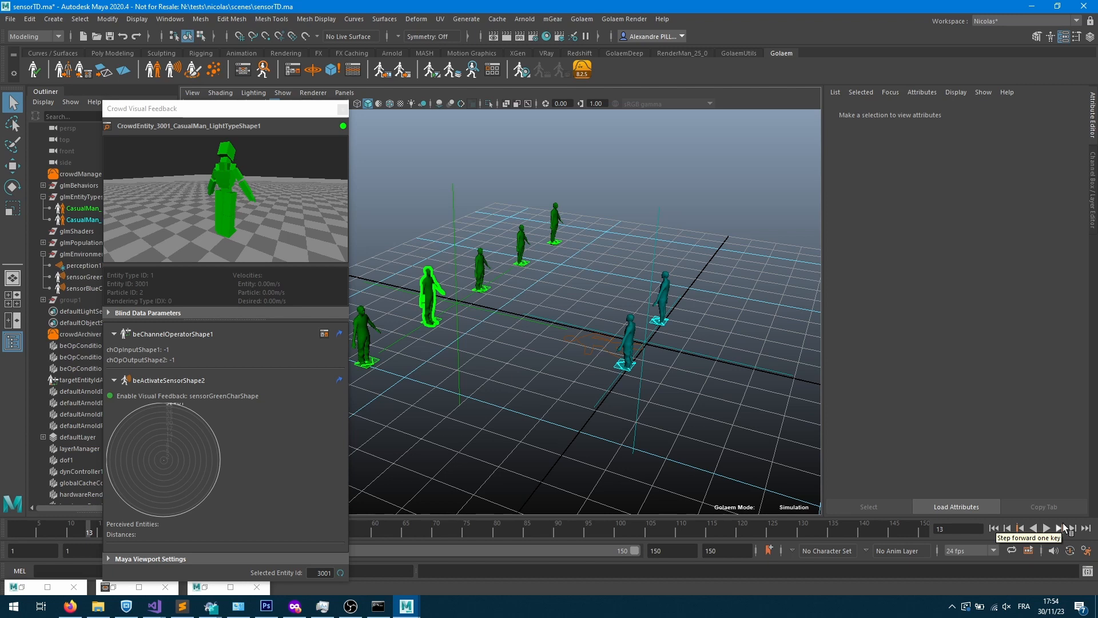
# - Review the CrowdEntityType, Sort by Distance and Golaem Attribute filters of sensorGreenChar, and inspect what each blue character perceives
pyautogui.click(81, 277)
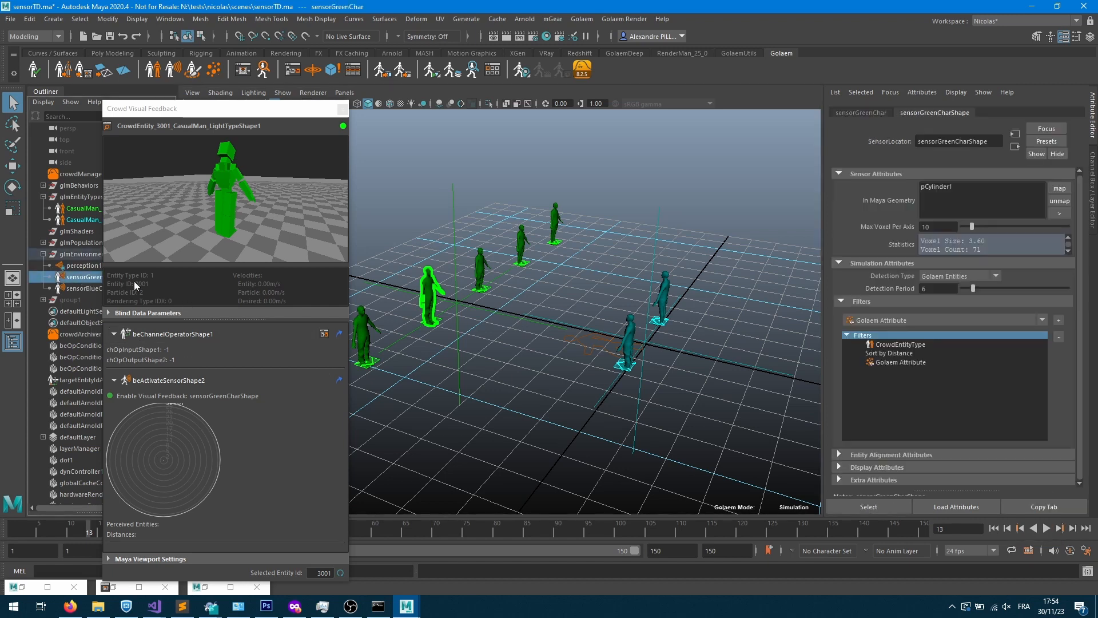
pyautogui.click(914, 343)
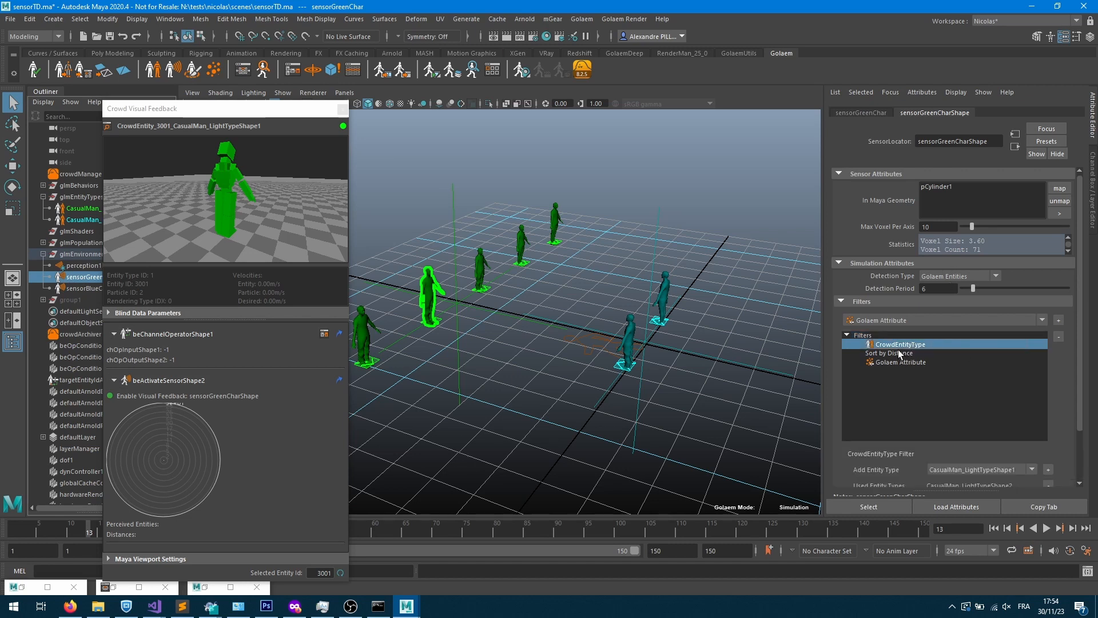
pyautogui.click(898, 350)
pyautogui.click(901, 361)
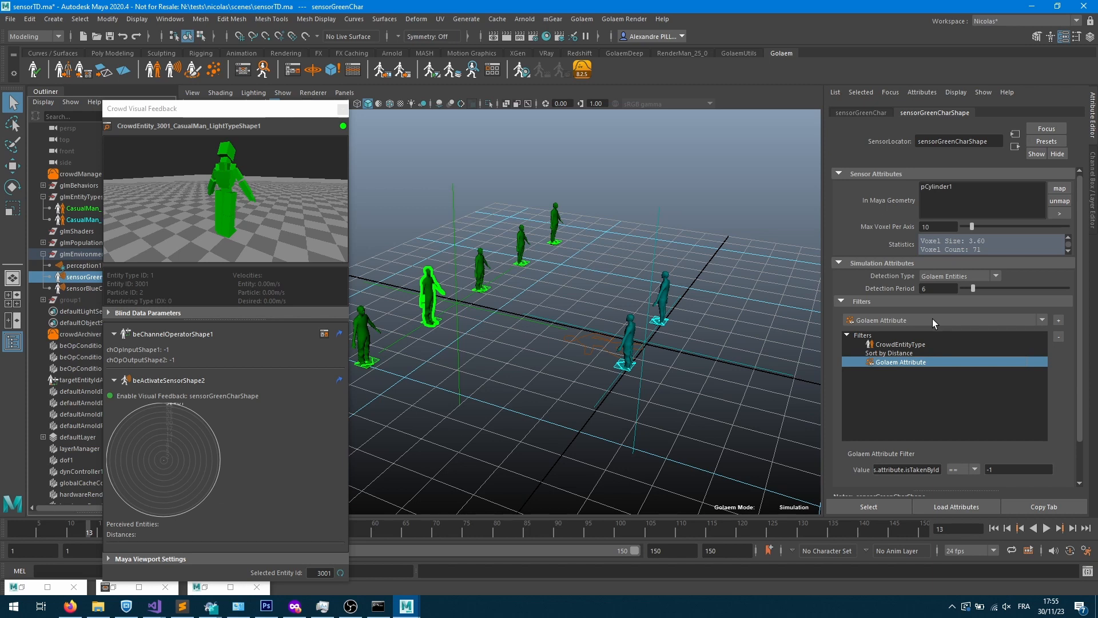
pyautogui.click(890, 345)
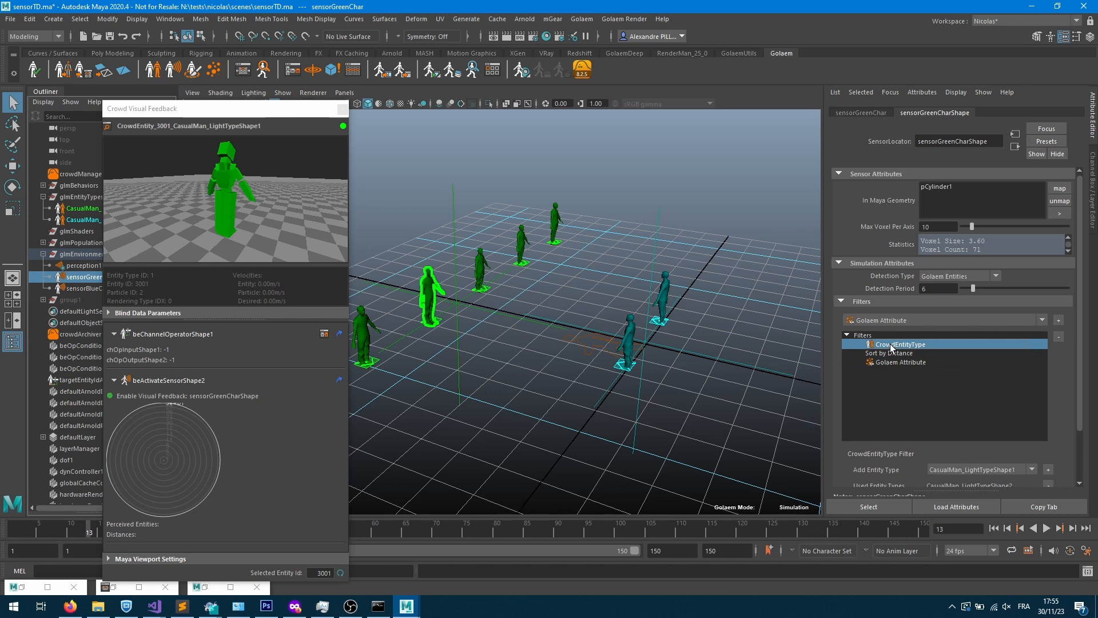
pyautogui.click(890, 353)
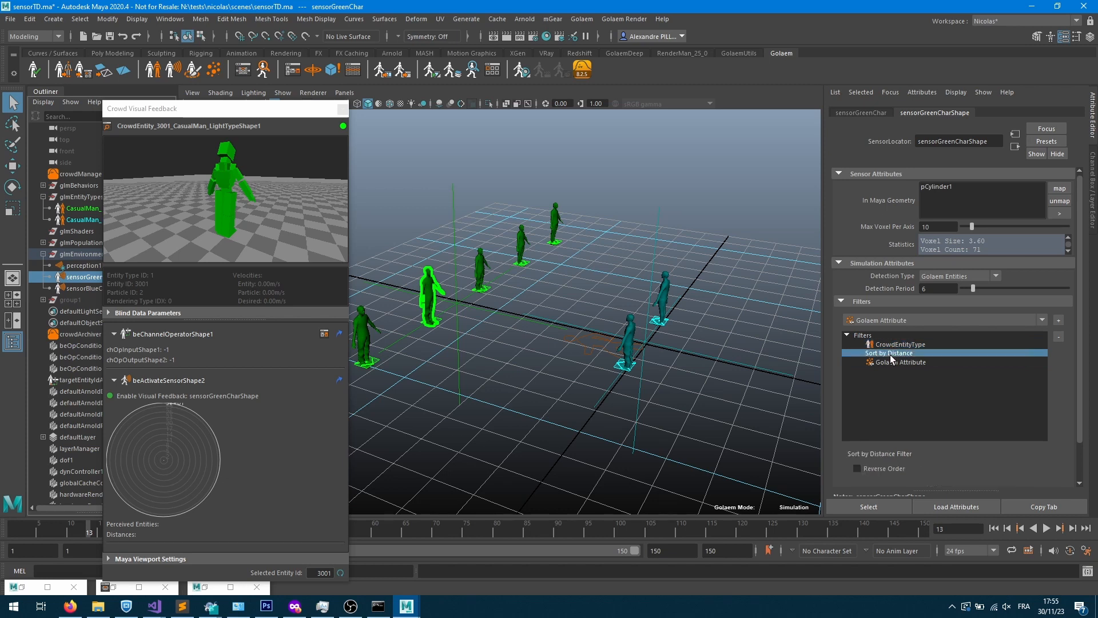
pyautogui.click(887, 362)
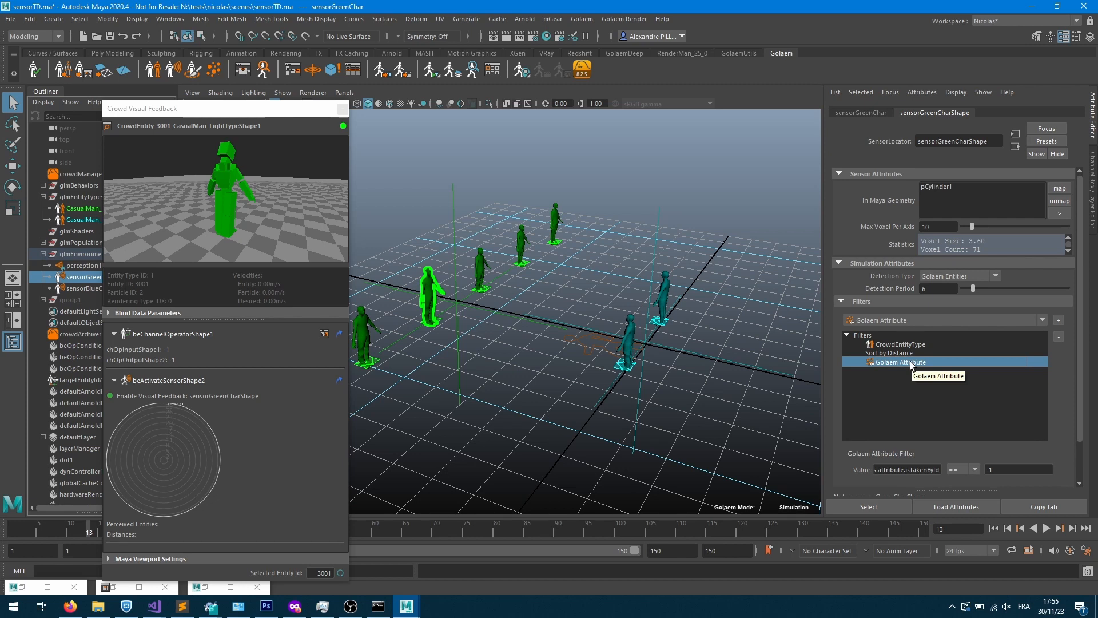
pyautogui.click(627, 336)
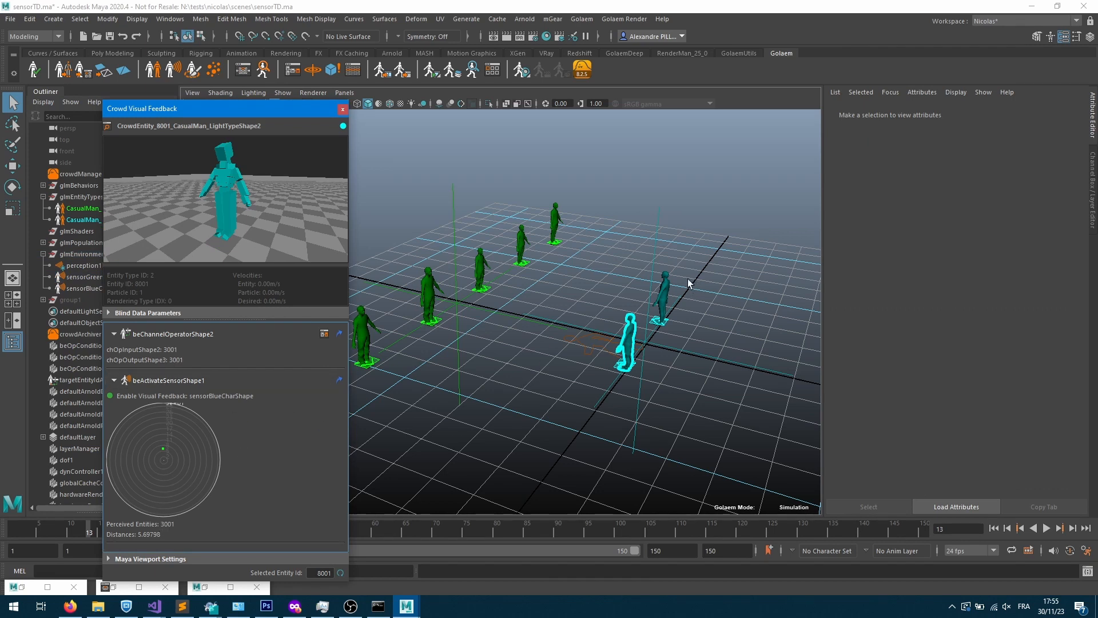
pyautogui.click(664, 287)
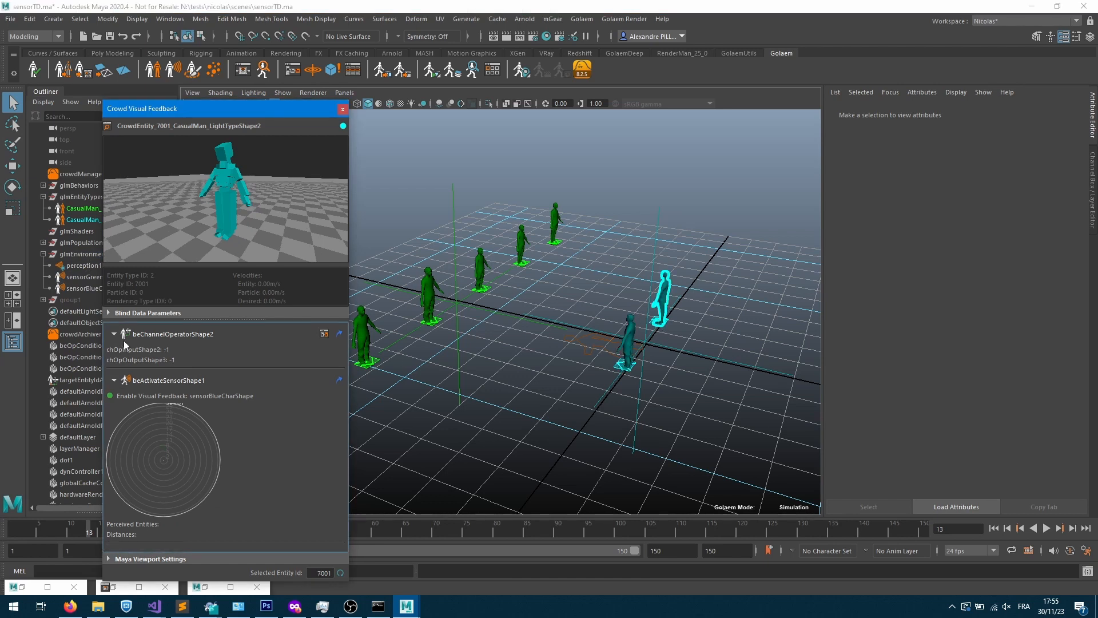
# - Add an Or Operator filter at the top level of sensorGreenCharShape's filters
pyautogui.click(86, 276)
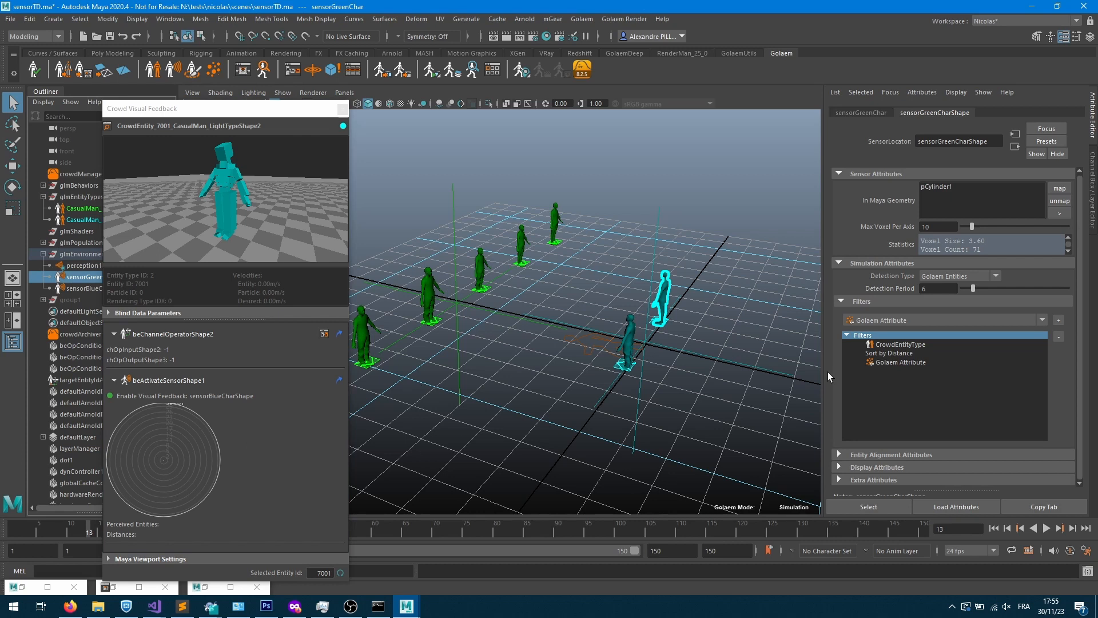
pyautogui.click(891, 360)
pyautogui.click(907, 321)
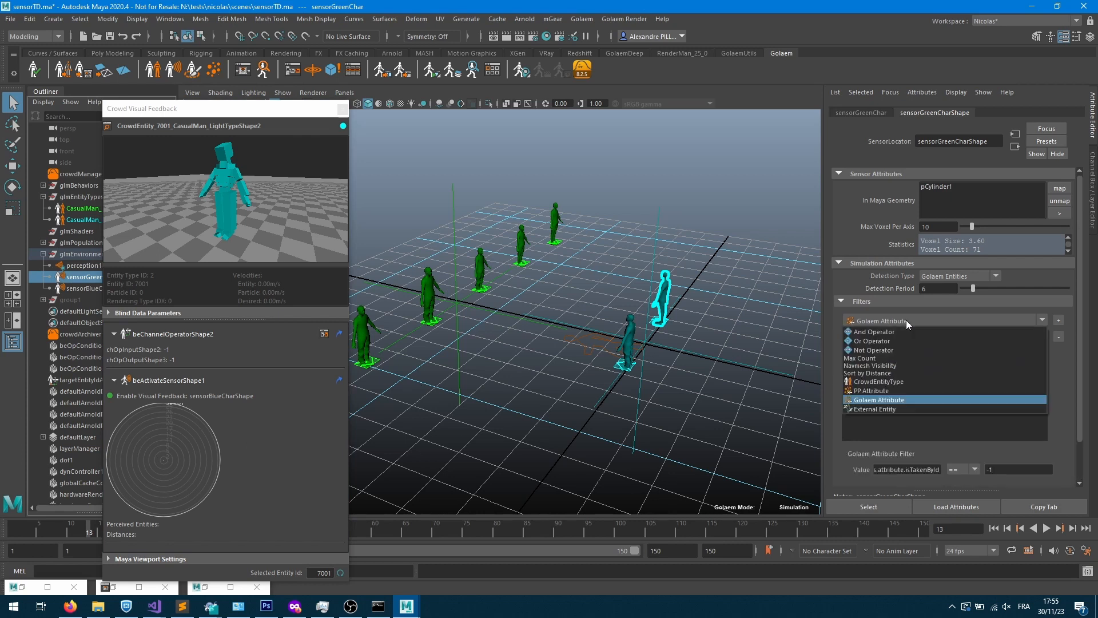
pyautogui.click(892, 342)
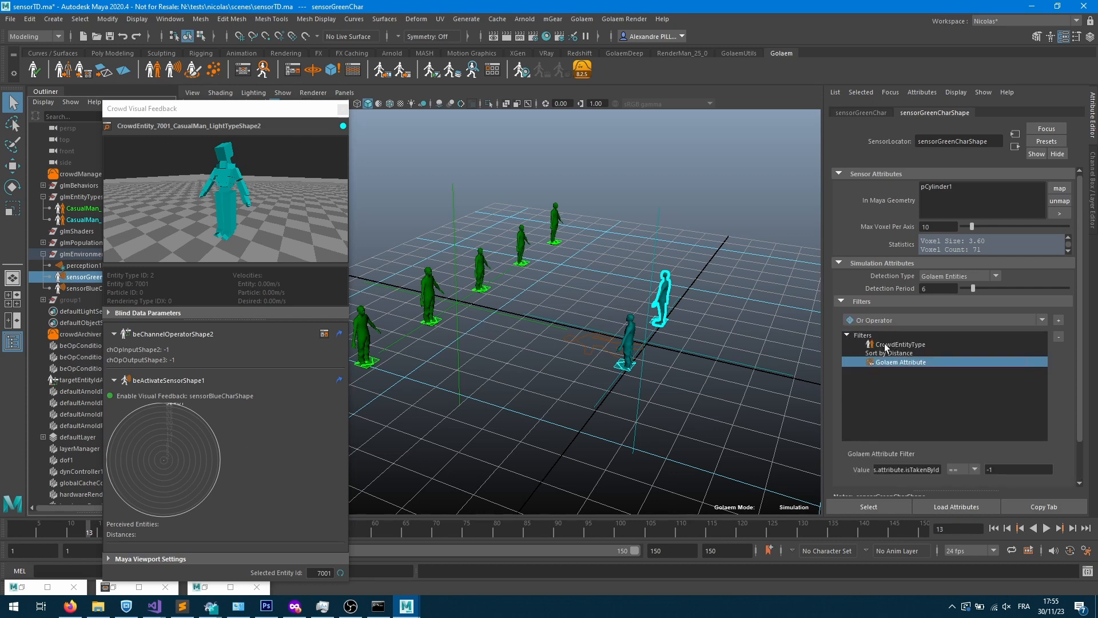
pyautogui.click(1060, 321)
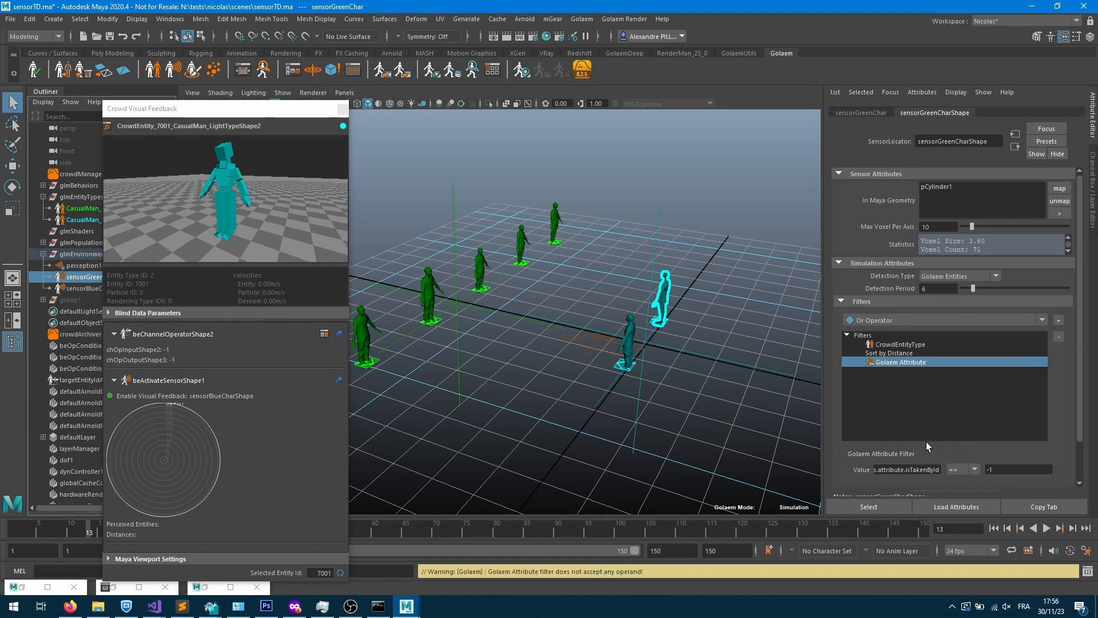
pyautogui.click(876, 336)
pyautogui.click(1057, 321)
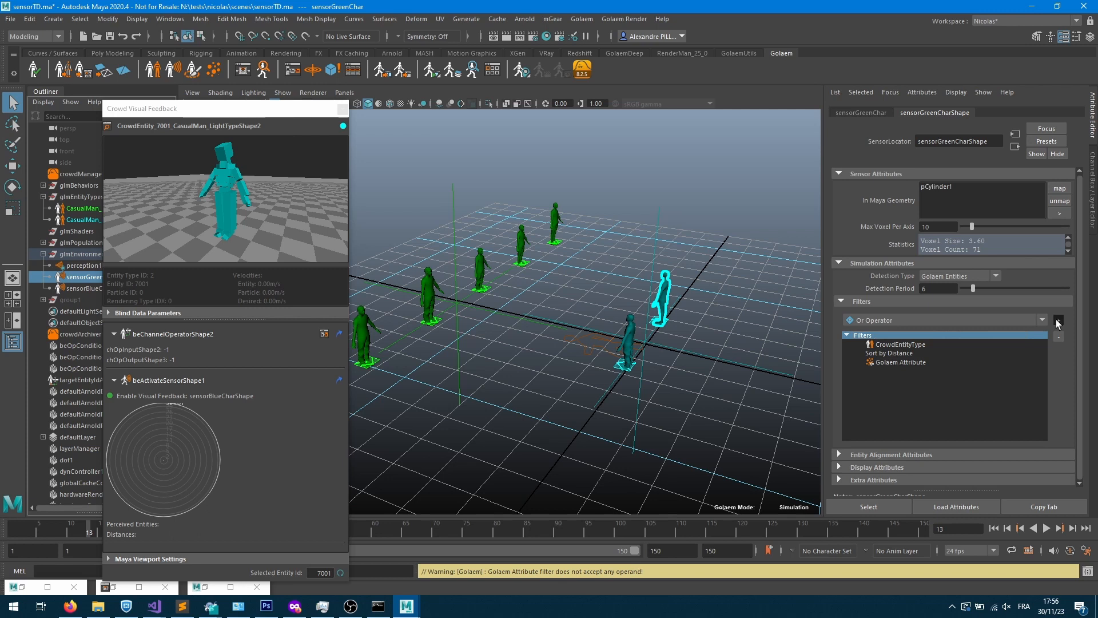
pyautogui.click(891, 373)
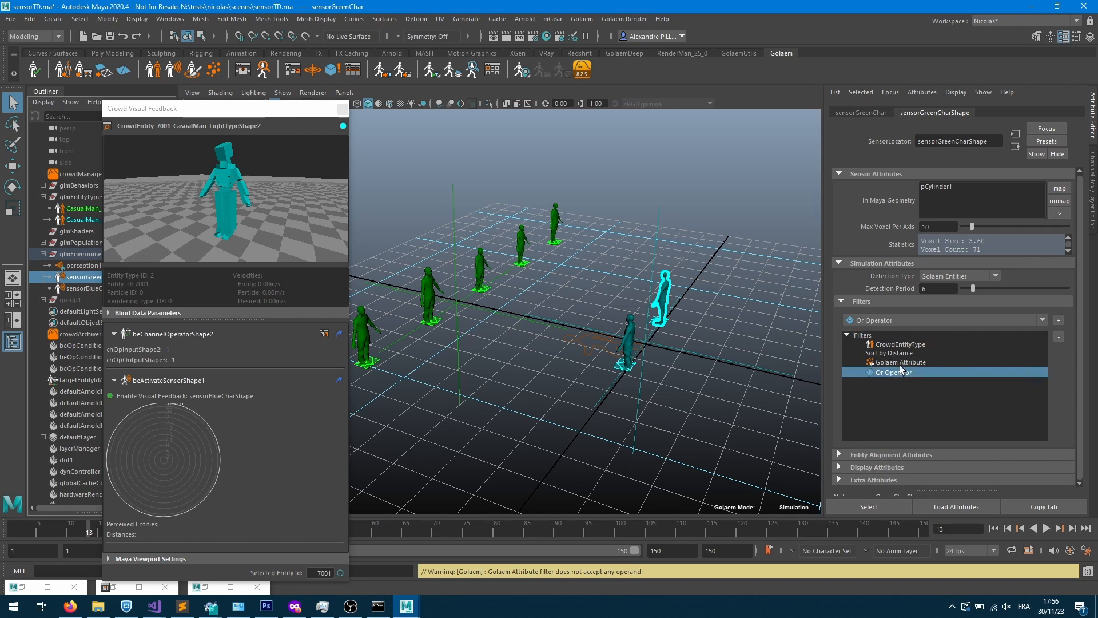
# - Add a second Golaem Attribute filter at the top level of the filters, below the Or Operator
pyautogui.click(871, 335)
pyautogui.click(905, 321)
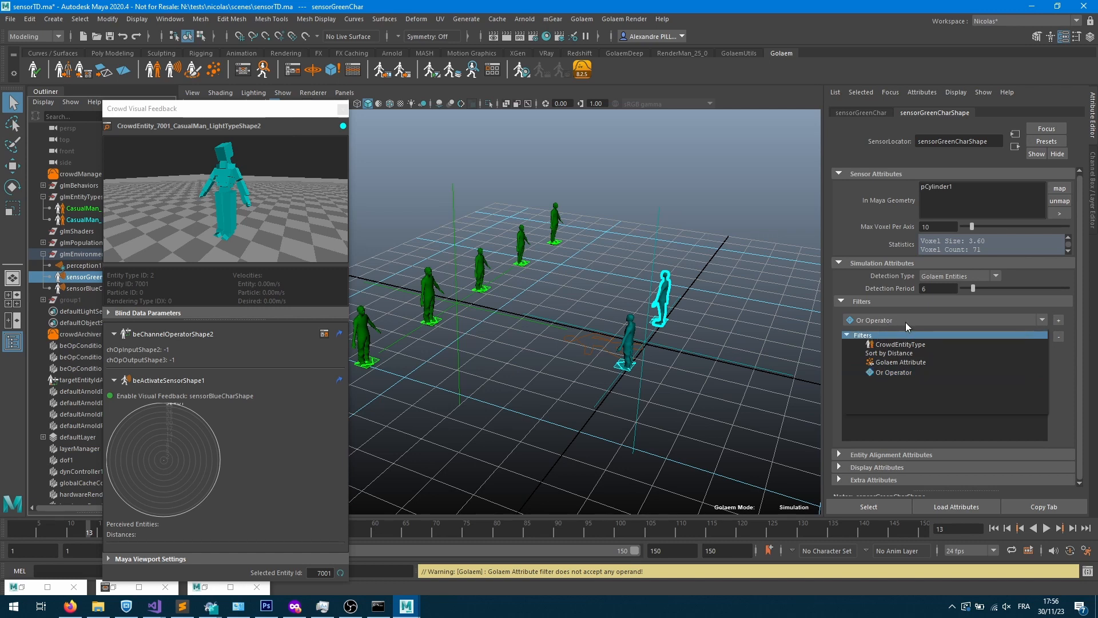
pyautogui.click(886, 400)
pyautogui.click(1058, 320)
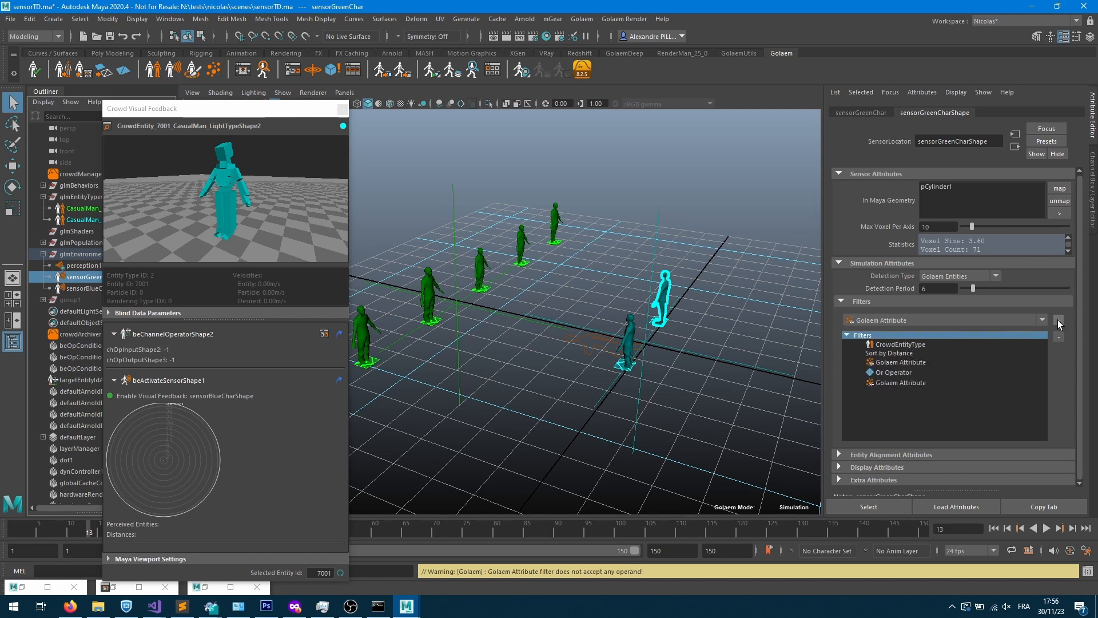
pyautogui.click(894, 372)
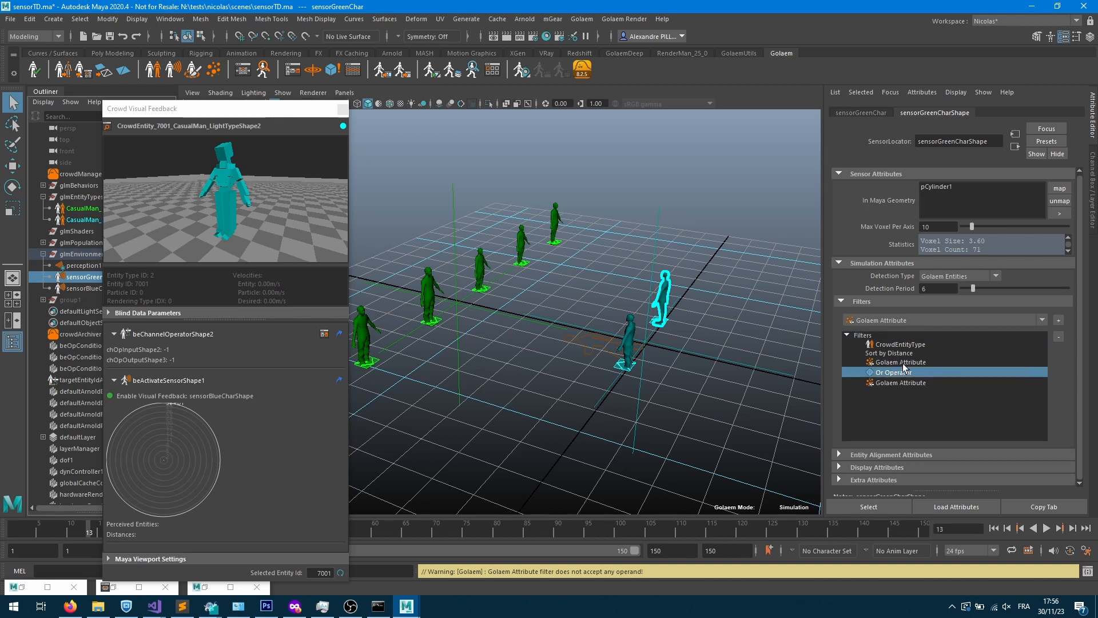
pyautogui.click(902, 362)
pyautogui.click(1016, 320)
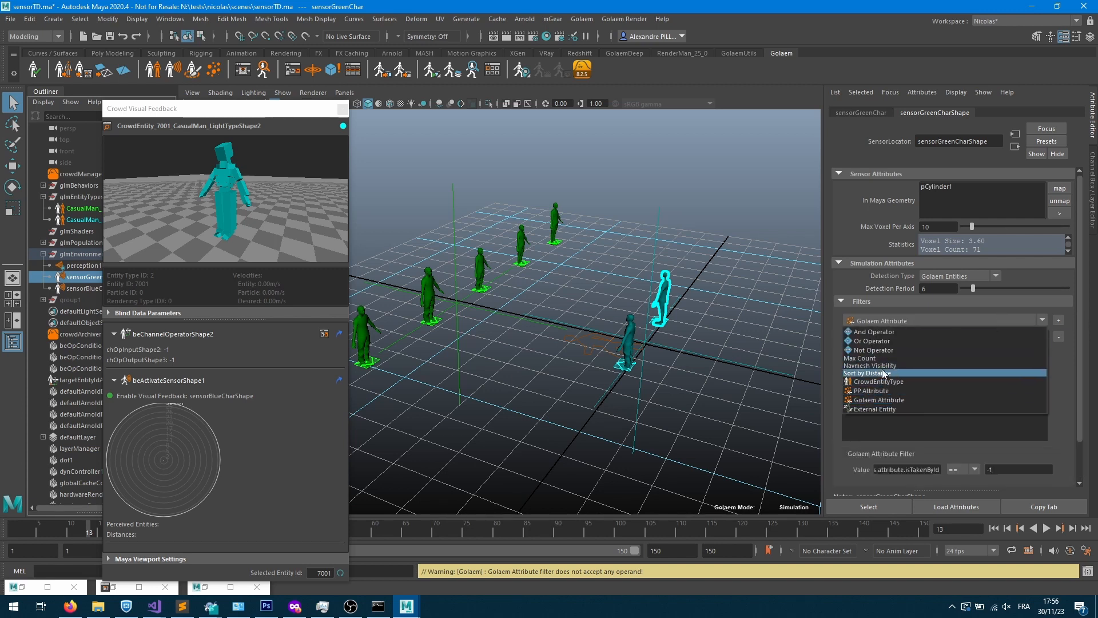
pyautogui.click(885, 336)
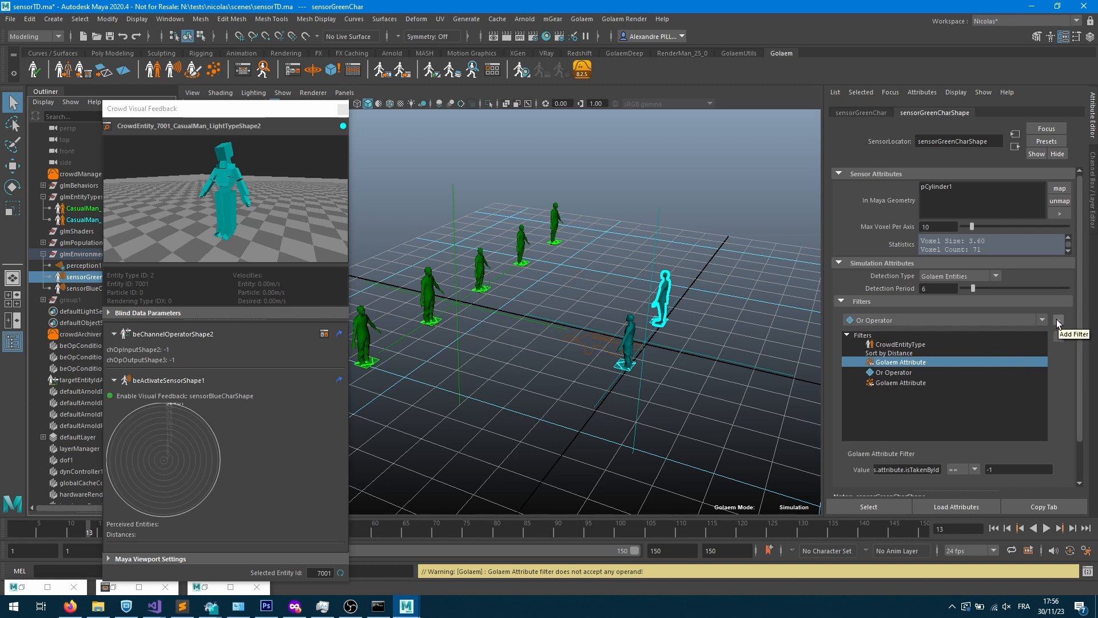
pyautogui.click(895, 374)
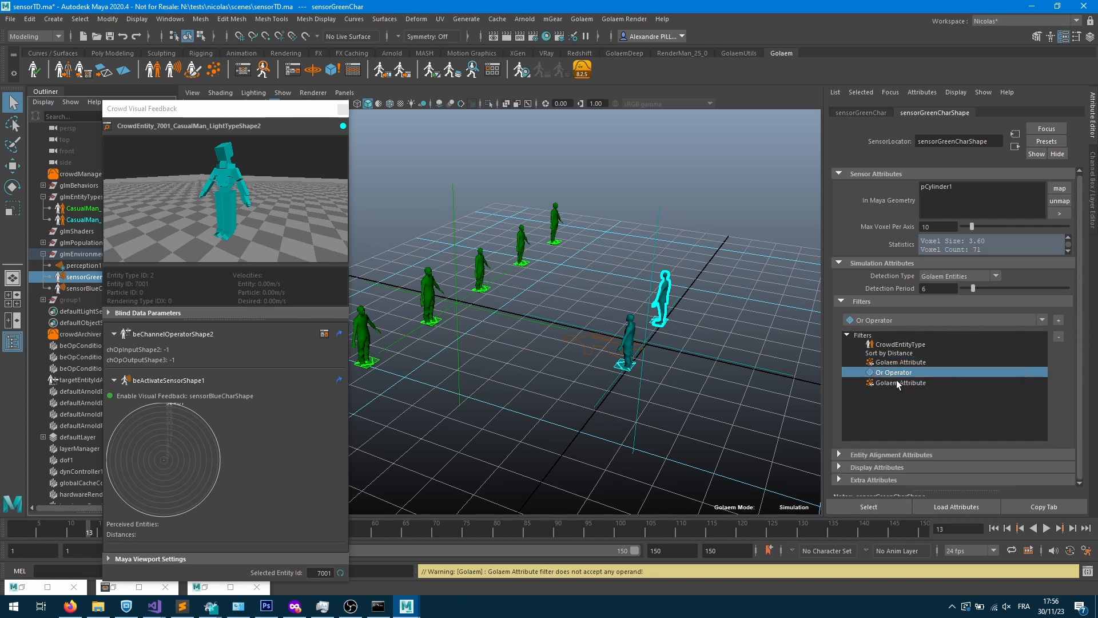
pyautogui.click(896, 362)
pyautogui.click(895, 370)
# - Copy isTakenById from the first Golaem Attribute filter into the second one and compare it with gid
pyautogui.click(894, 365)
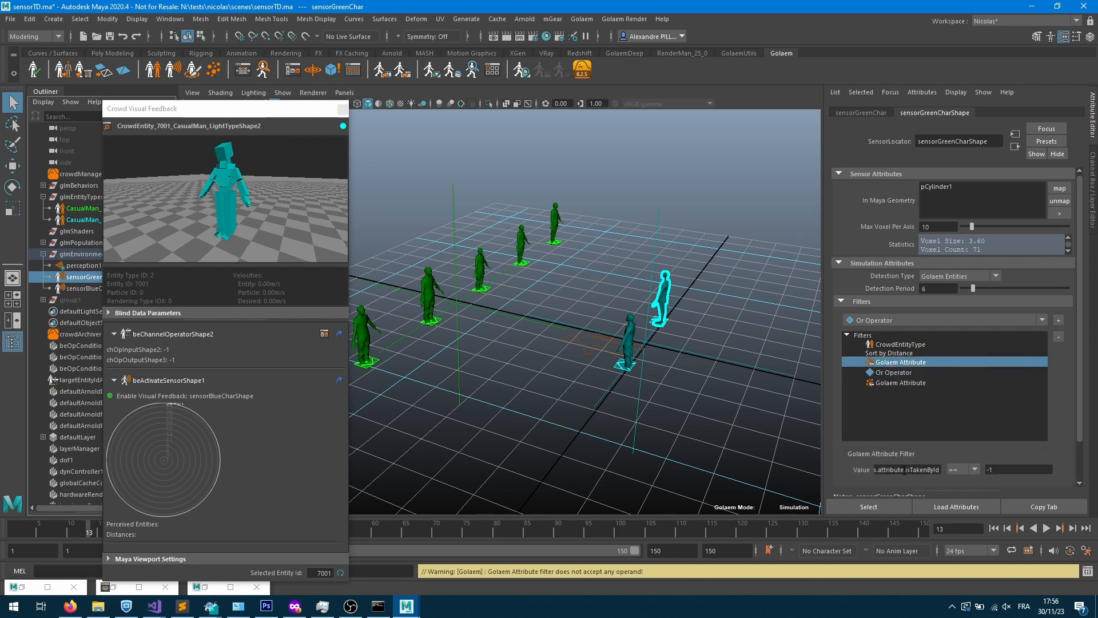
pyautogui.moveTo(907, 465); pyautogui.dragTo(945, 476)
pyautogui.hotkey('ctrl', 'c')
pyautogui.click(895, 382)
pyautogui.moveTo(941, 470); pyautogui.dragTo(912, 469)
pyautogui.hotkey('ctrl', 'v')
pyautogui.press('Tab')
pyautogui.write('gid')
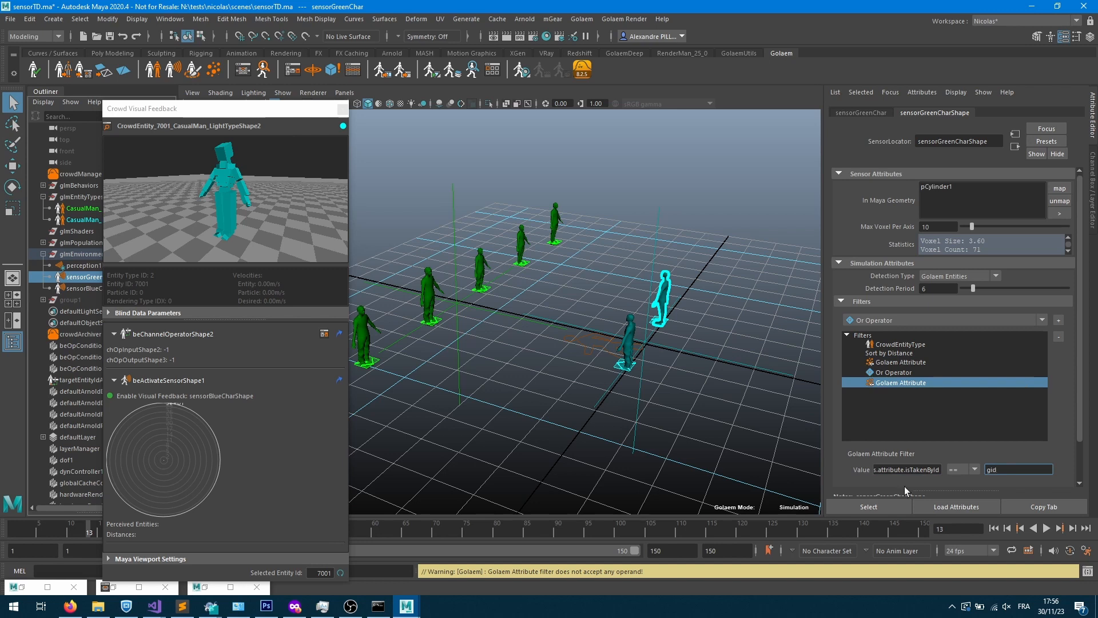
pyautogui.click(902, 373)
pyautogui.click(901, 383)
# - Restart the simulation and advance it to frame 12 to test the green sensor's filters
pyautogui.click(994, 529)
pyautogui.click(1072, 529)
pyautogui.click(1075, 529)
pyautogui.click(1075, 529)
pyautogui.click(1075, 529)
pyautogui.click(1074, 529)
pyautogui.click(1076, 529)
pyautogui.click(1076, 529)
pyautogui.click(1076, 527)
pyautogui.click(1075, 527)
pyautogui.click(635, 417)
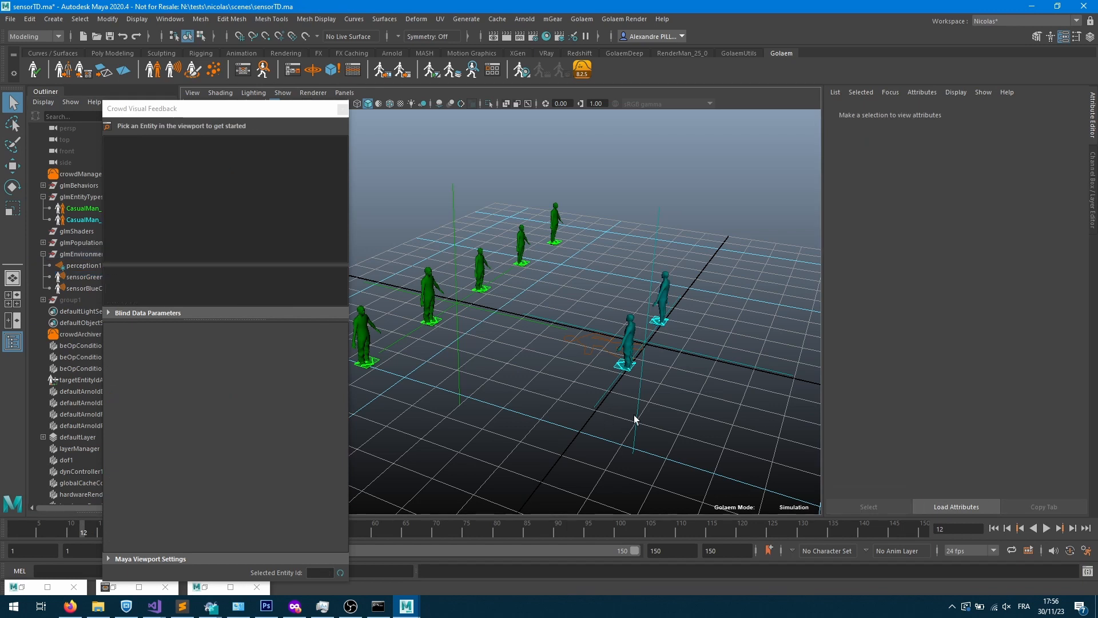
# - Restart the simulation, advance to frame 5 and inspect what green entity 4001 perceives
pyautogui.click(998, 530)
pyautogui.click(1072, 527)
pyautogui.click(1073, 526)
pyautogui.click(1073, 526)
pyautogui.click(1073, 526)
pyautogui.click(484, 266)
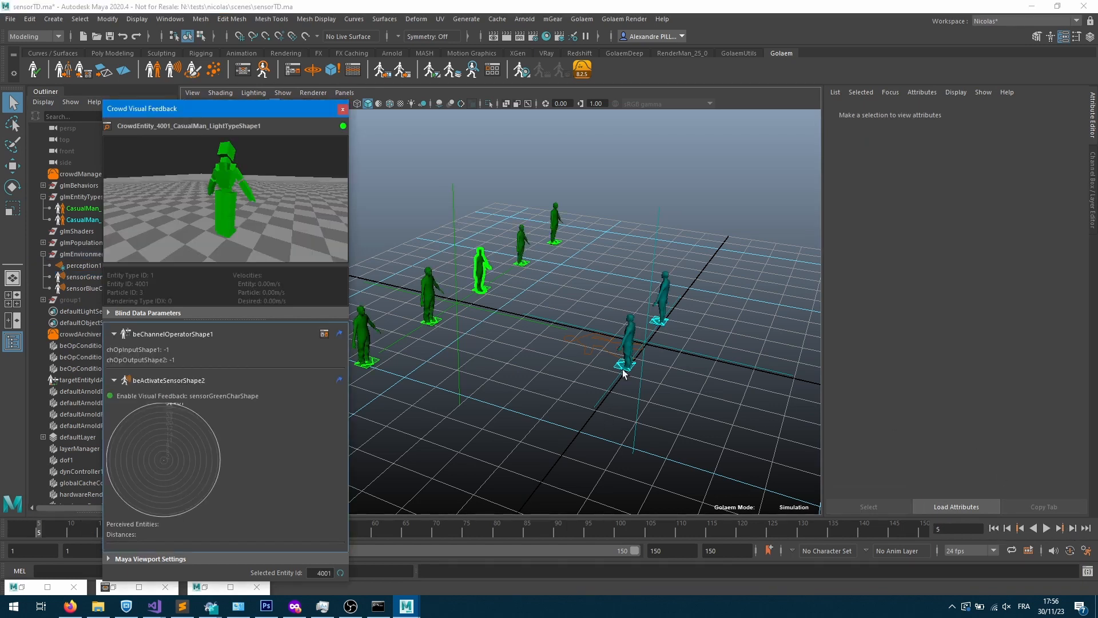
# - Remove both top-level Golaem Attribute filters from sensorGreenCharShape, keeping the Or Operator
pyautogui.click(76, 274)
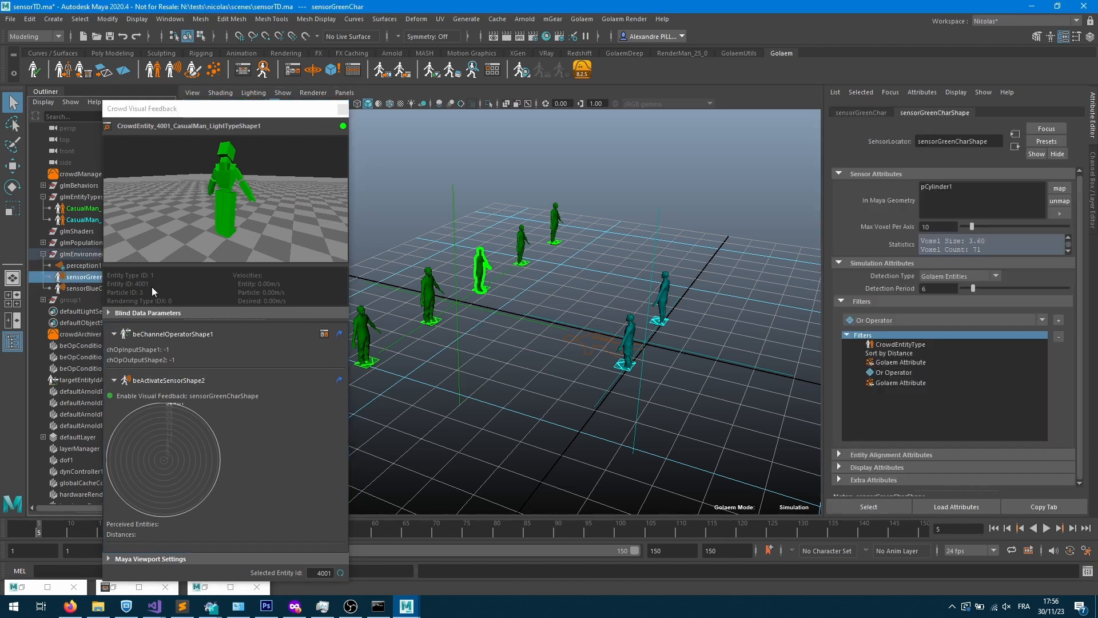
pyautogui.click(898, 364)
pyautogui.click(1059, 336)
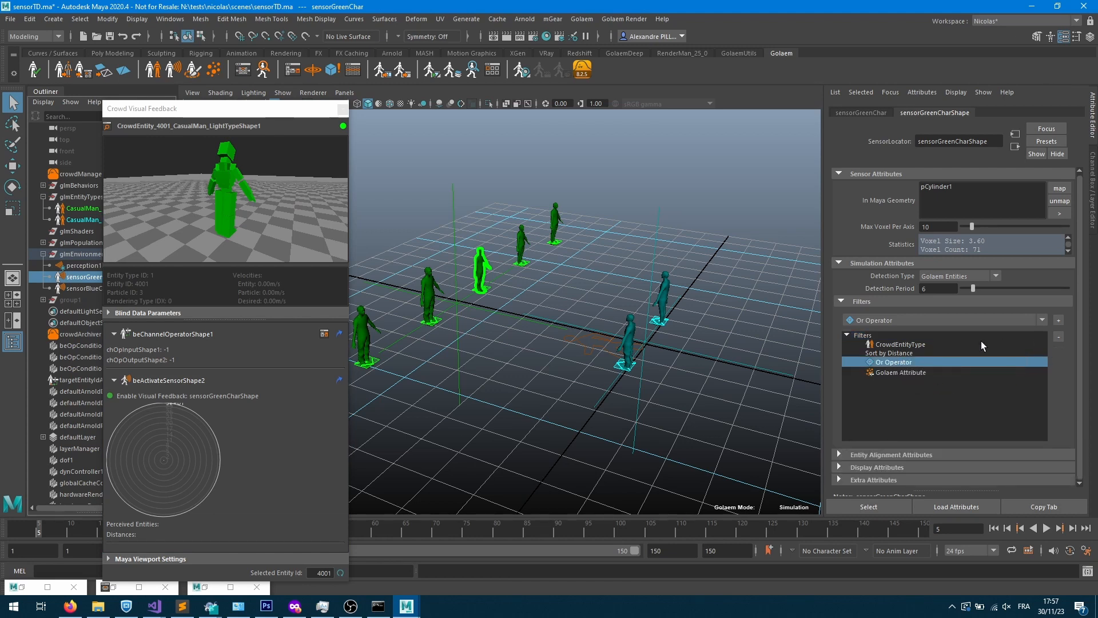
pyautogui.click(903, 372)
pyautogui.click(1058, 336)
# - Add two Golaem Attribute filters as operands inside the Or Operator
pyautogui.click(892, 362)
pyautogui.click(893, 321)
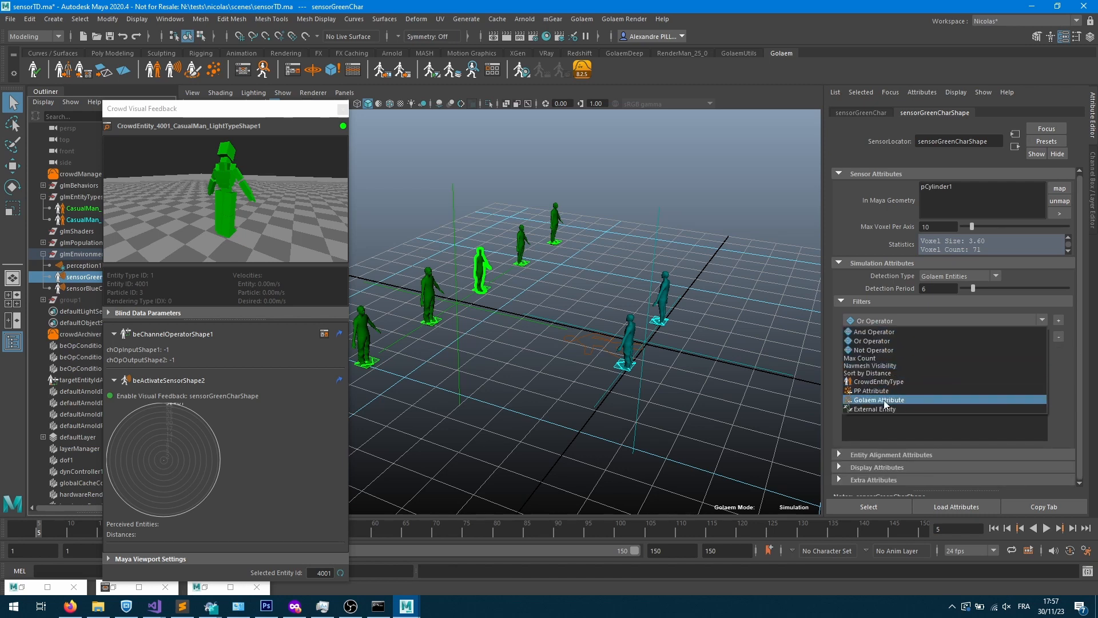
pyautogui.click(885, 399)
pyautogui.click(1059, 320)
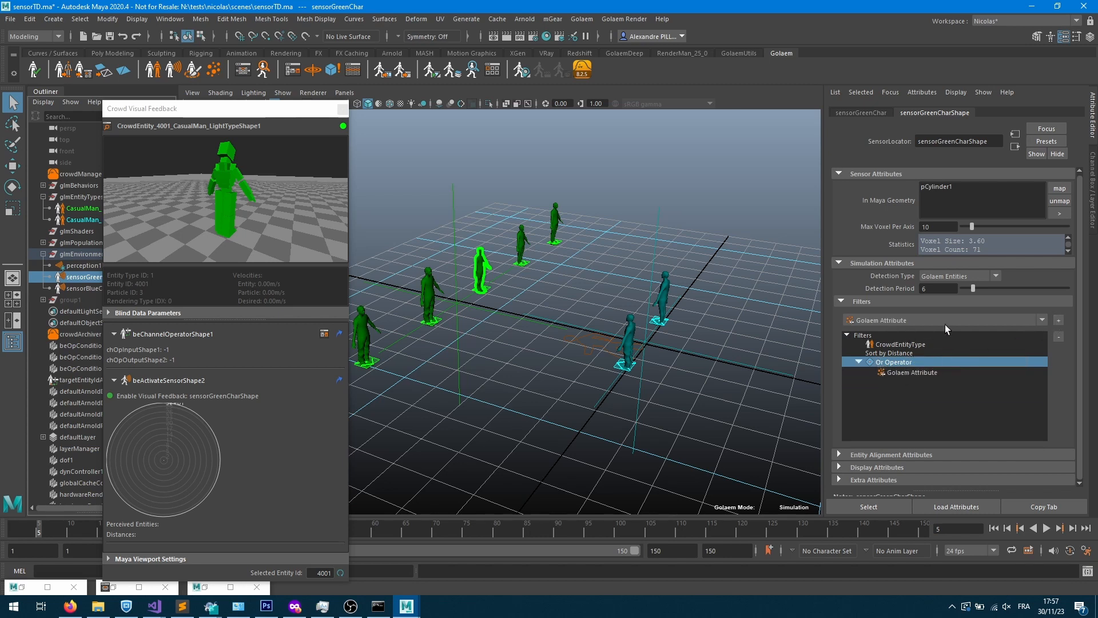
pyautogui.click(1058, 321)
# - Set the first nested Golaem Attribute filter to test isTakenById == -1, then select the second nested filter
pyautogui.click(918, 373)
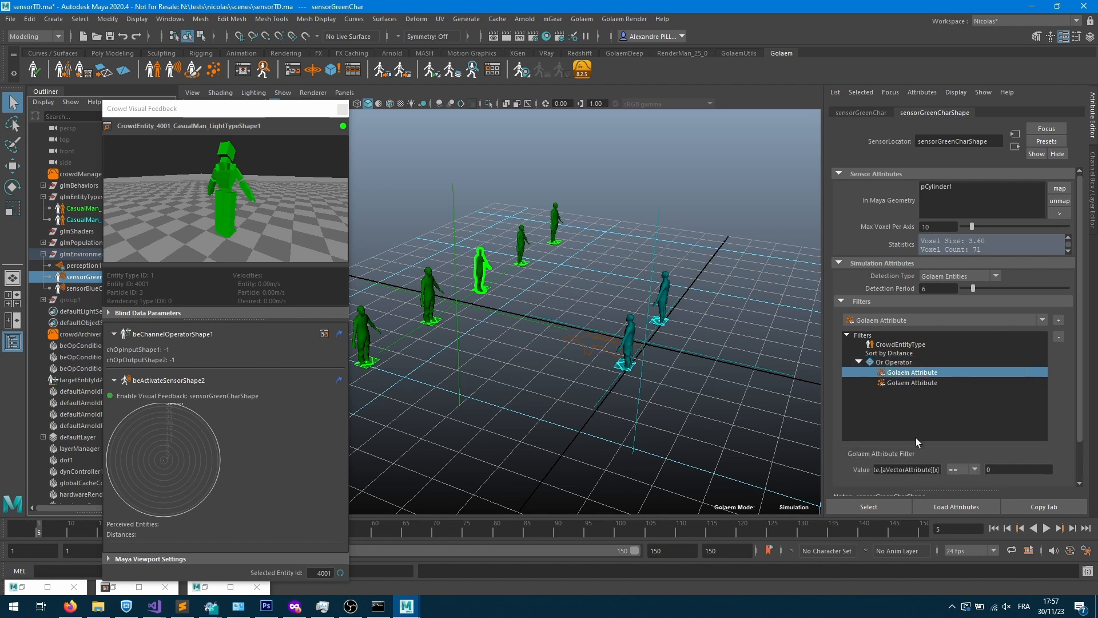
pyautogui.moveTo(941, 470); pyautogui.dragTo(917, 470)
pyautogui.write('isTakenById')
pyautogui.click(1003, 470)
pyautogui.write('-1')
pyautogui.click(933, 384)
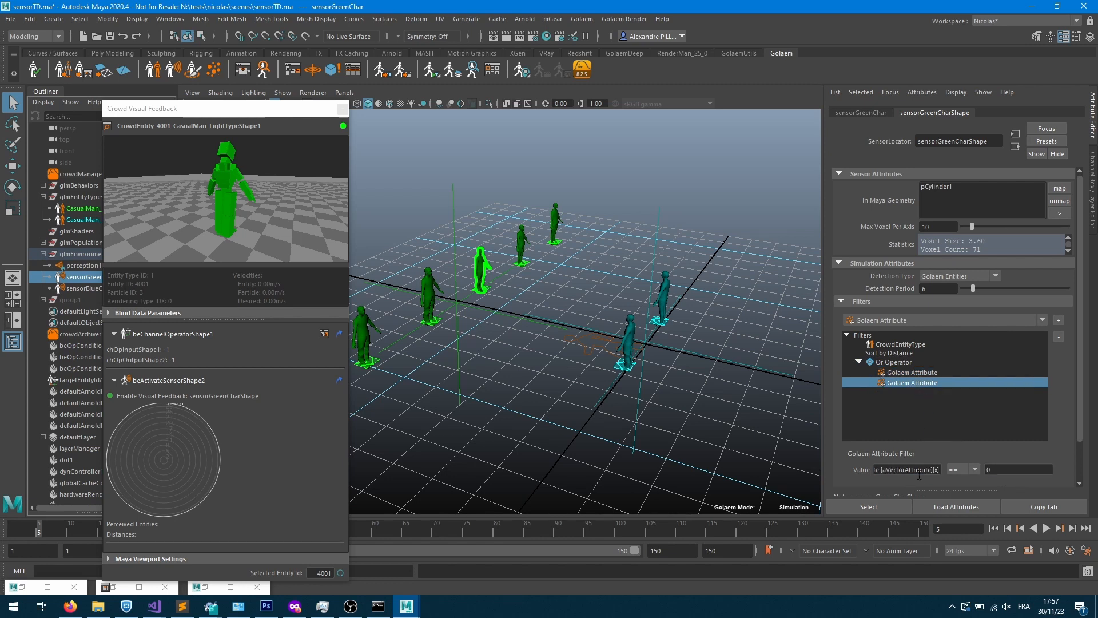
# - Set the second nested Golaem Attribute filter to test isTakenById == gid, and check it against the first nested filter
pyautogui.moveTo(938, 469)
pyautogui.mouseDown()
pyautogui.moveTo(895, 469)
pyautogui.moveTo(919, 471)
pyautogui.mouseUp()
pyautogui.write('isTakenById')
pyautogui.press('Tab')
pyautogui.click(891, 373)
pyautogui.click(894, 364)
pyautogui.click(896, 372)
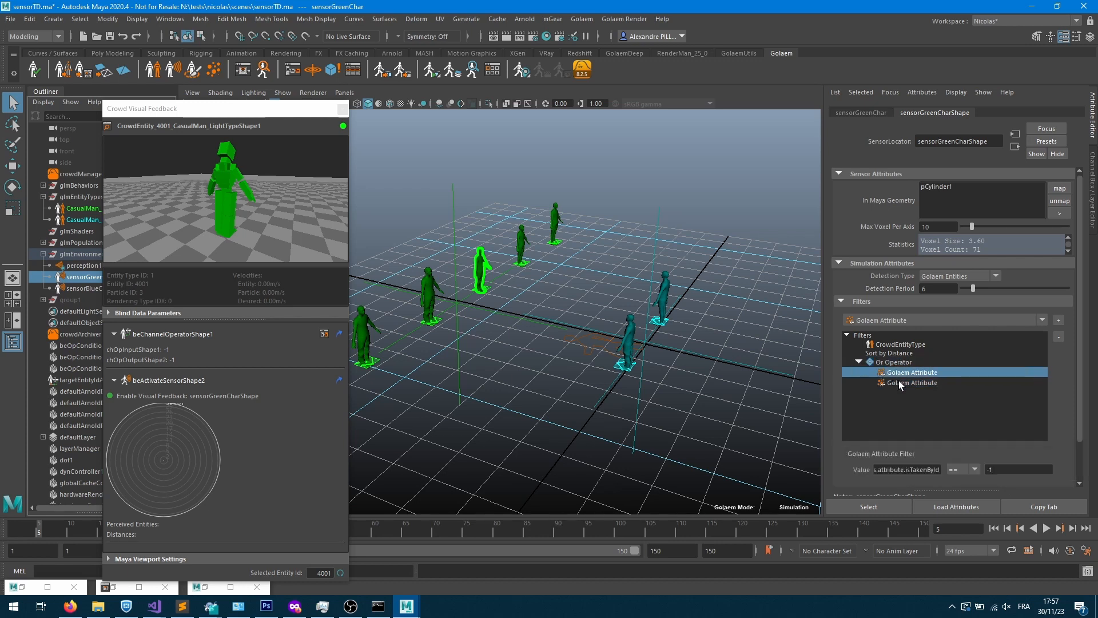
pyautogui.click(898, 381)
# - Restart the simulation and advance to frame 4 to inspect what green entity 4001 perceives
pyautogui.click(995, 528)
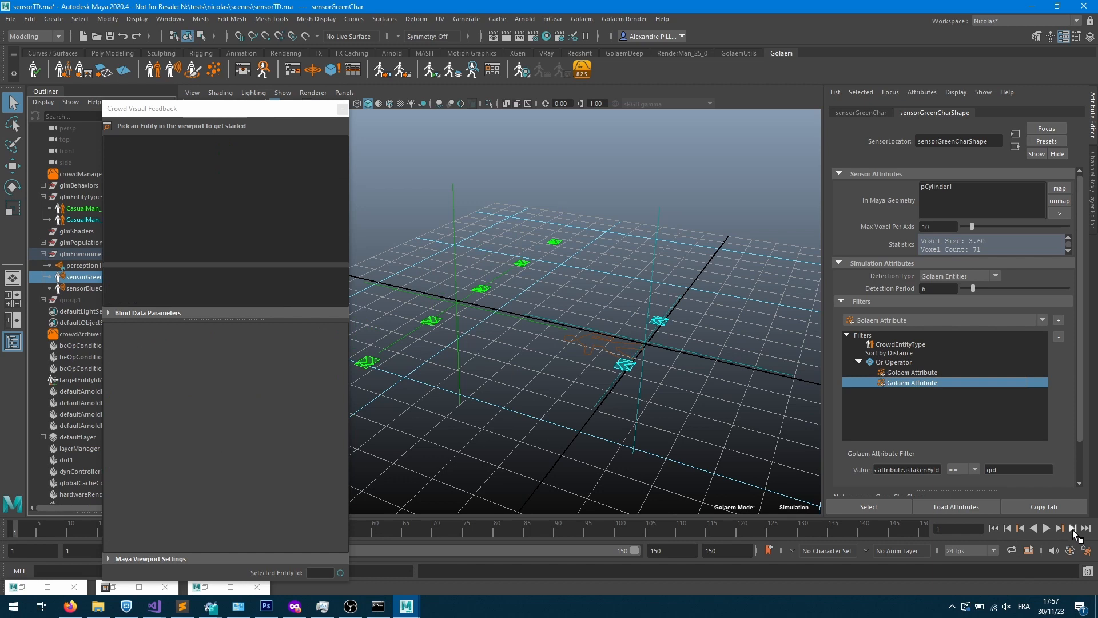
pyautogui.click(1072, 529)
pyautogui.doubleClick(1073, 529)
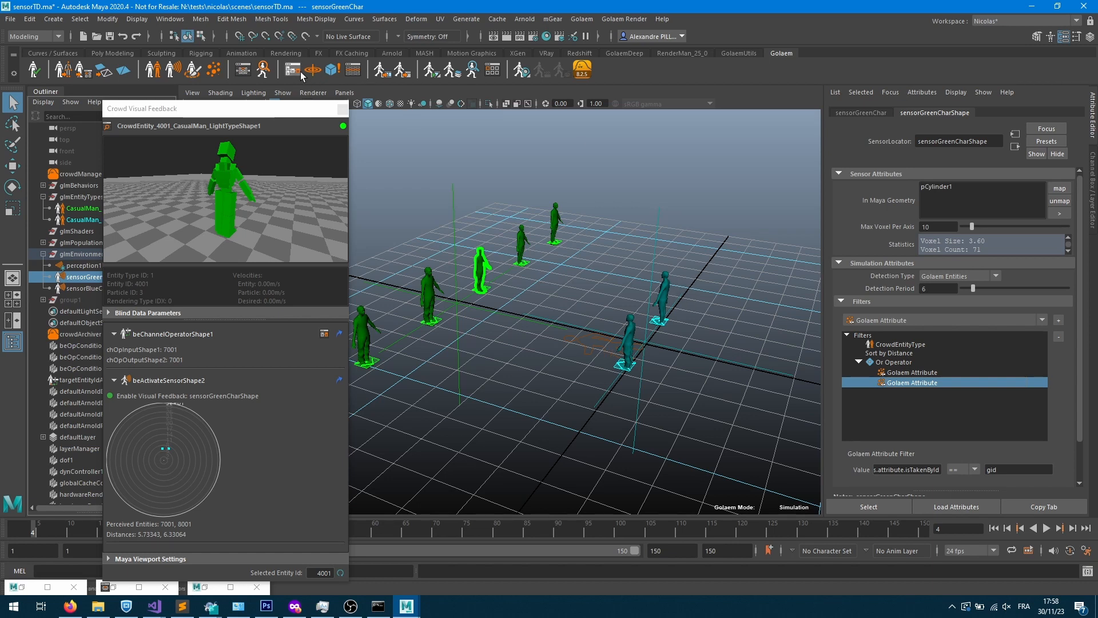
# - Open the Golaem Attributes Spreadsheet clear of the characters and compare isTakenById and targetEntityId while advancing to frame 7
pyautogui.click(350, 73)
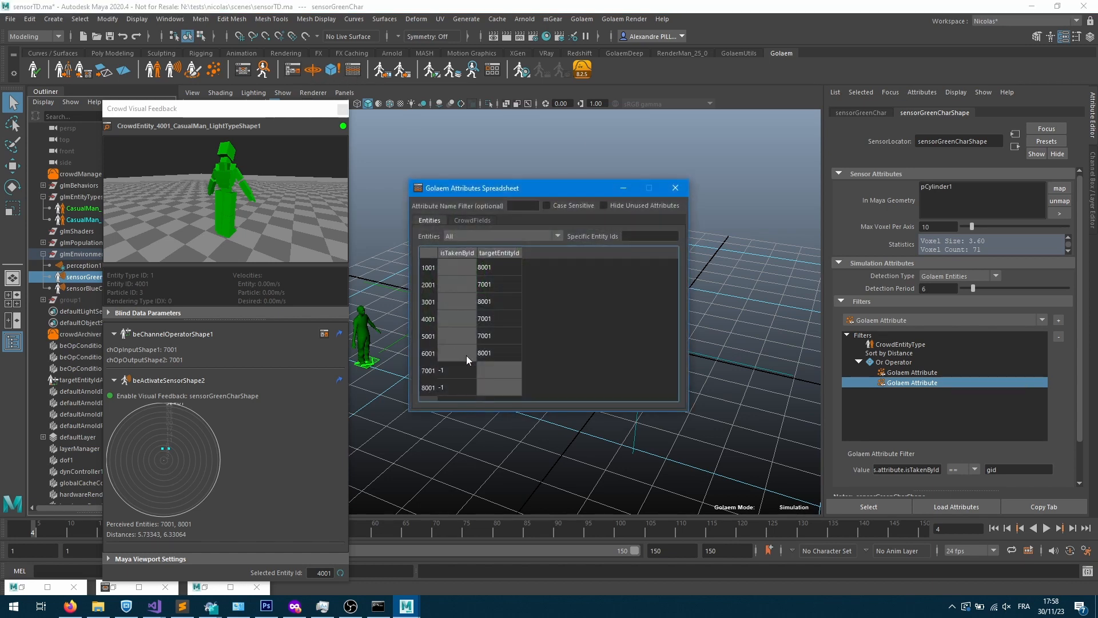
pyautogui.moveTo(495, 187); pyautogui.dragTo(145, 104)
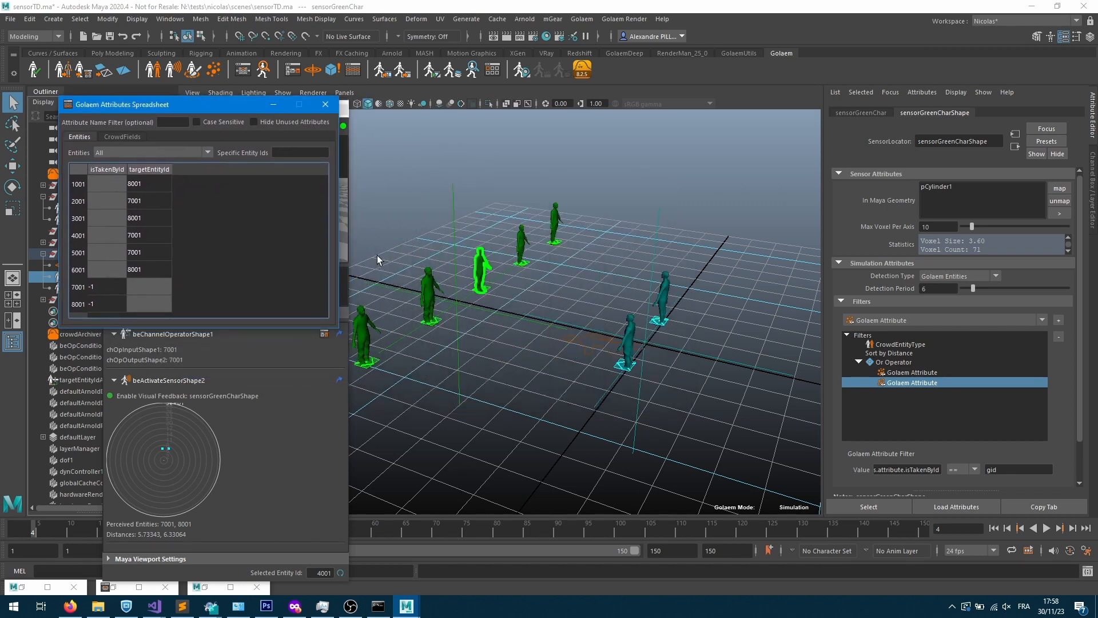
pyautogui.click(1073, 528)
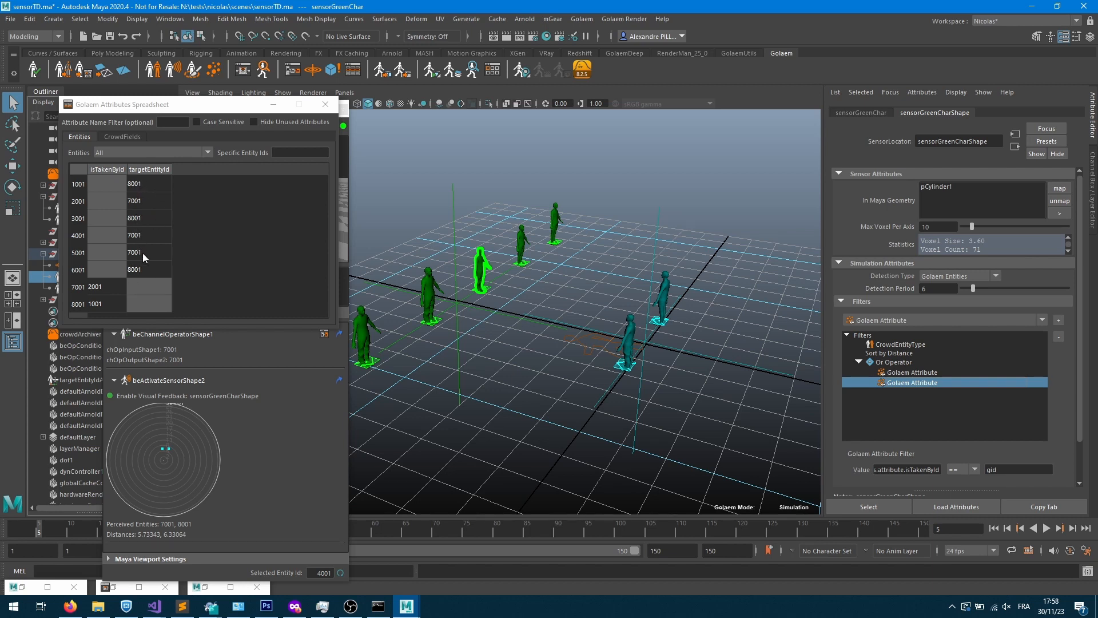
pyautogui.click(1072, 529)
pyautogui.click(1073, 529)
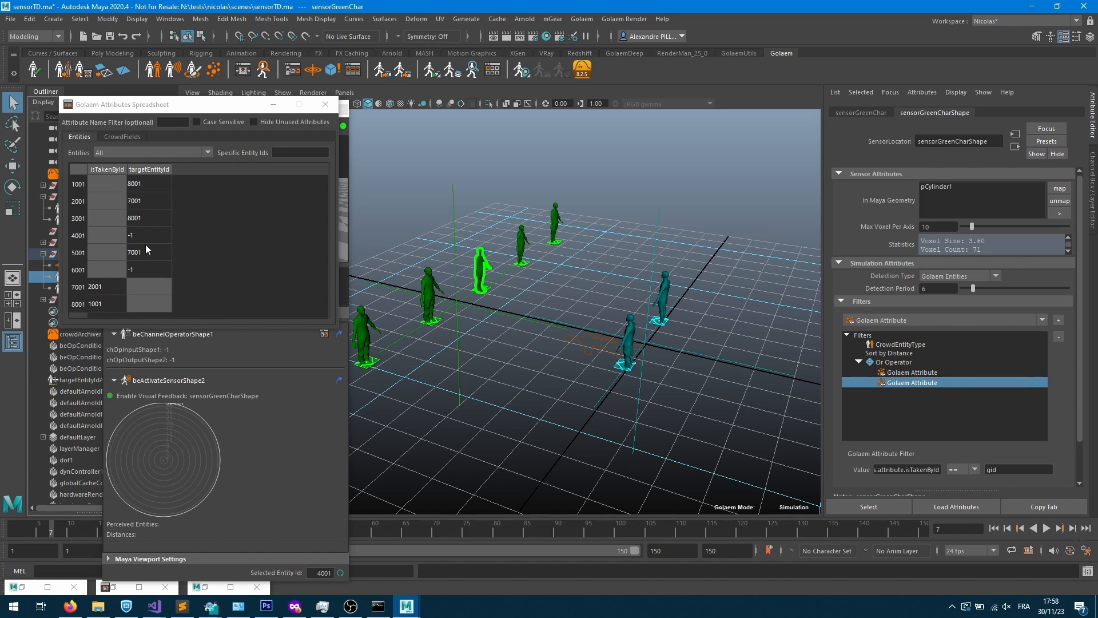
# - Advance the simulation frame by frame to frame 16 and examine which green entities keep a targetEntityId
pyautogui.click(1072, 529)
pyautogui.click(1072, 530)
pyautogui.click(1073, 529)
pyautogui.click(1073, 530)
pyautogui.click(1072, 529)
pyautogui.click(1072, 529)
pyautogui.click(1072, 529)
pyautogui.click(1073, 529)
pyautogui.click(1073, 529)
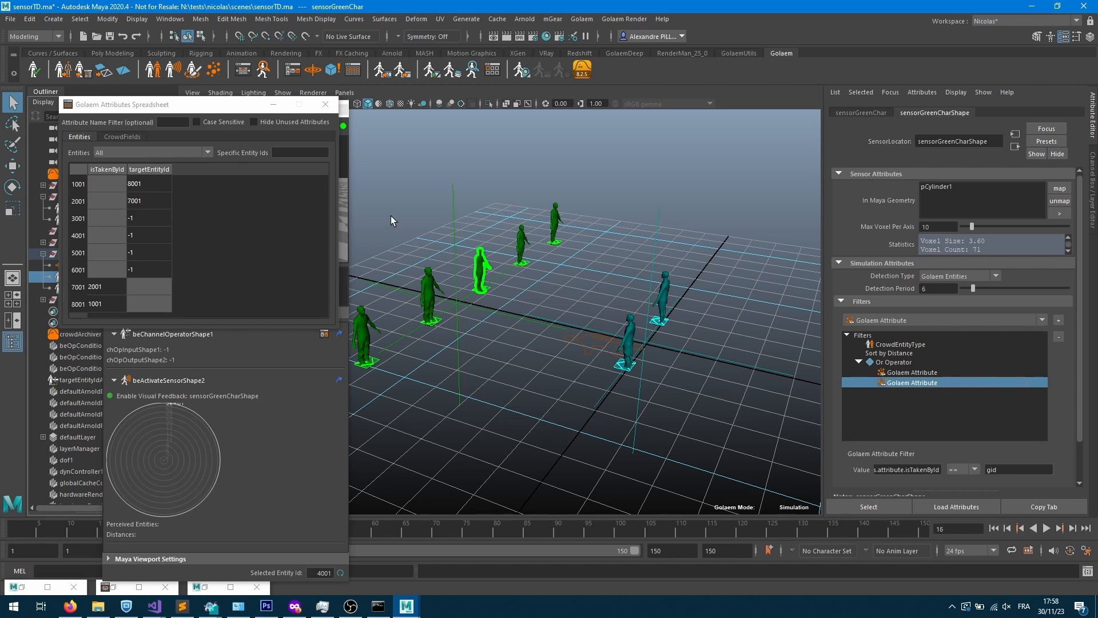